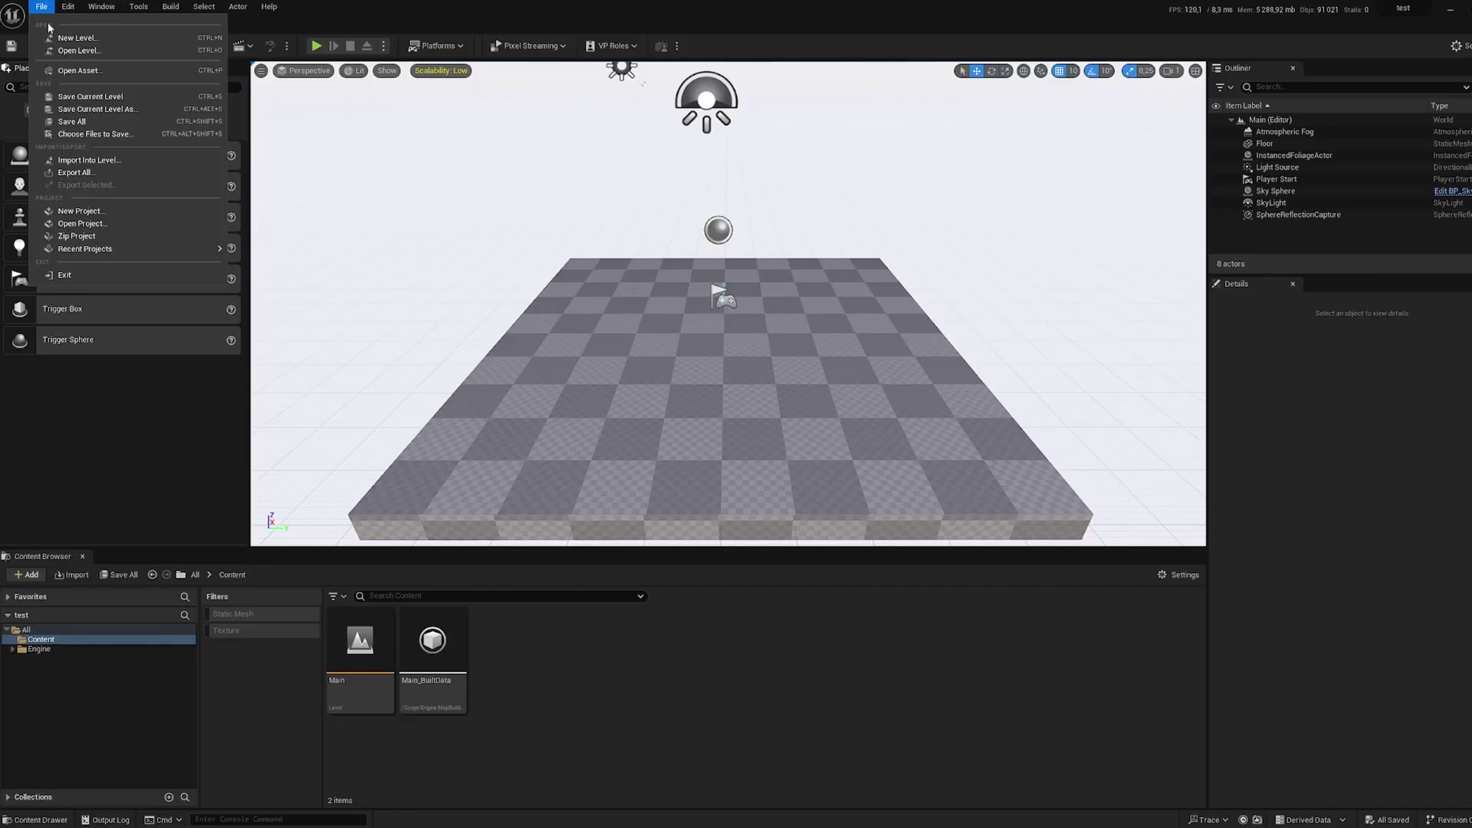
Step: Select the Sky Sphere to show its properties, then enlarge the Content Browser and browse engine folders
click(107, 127)
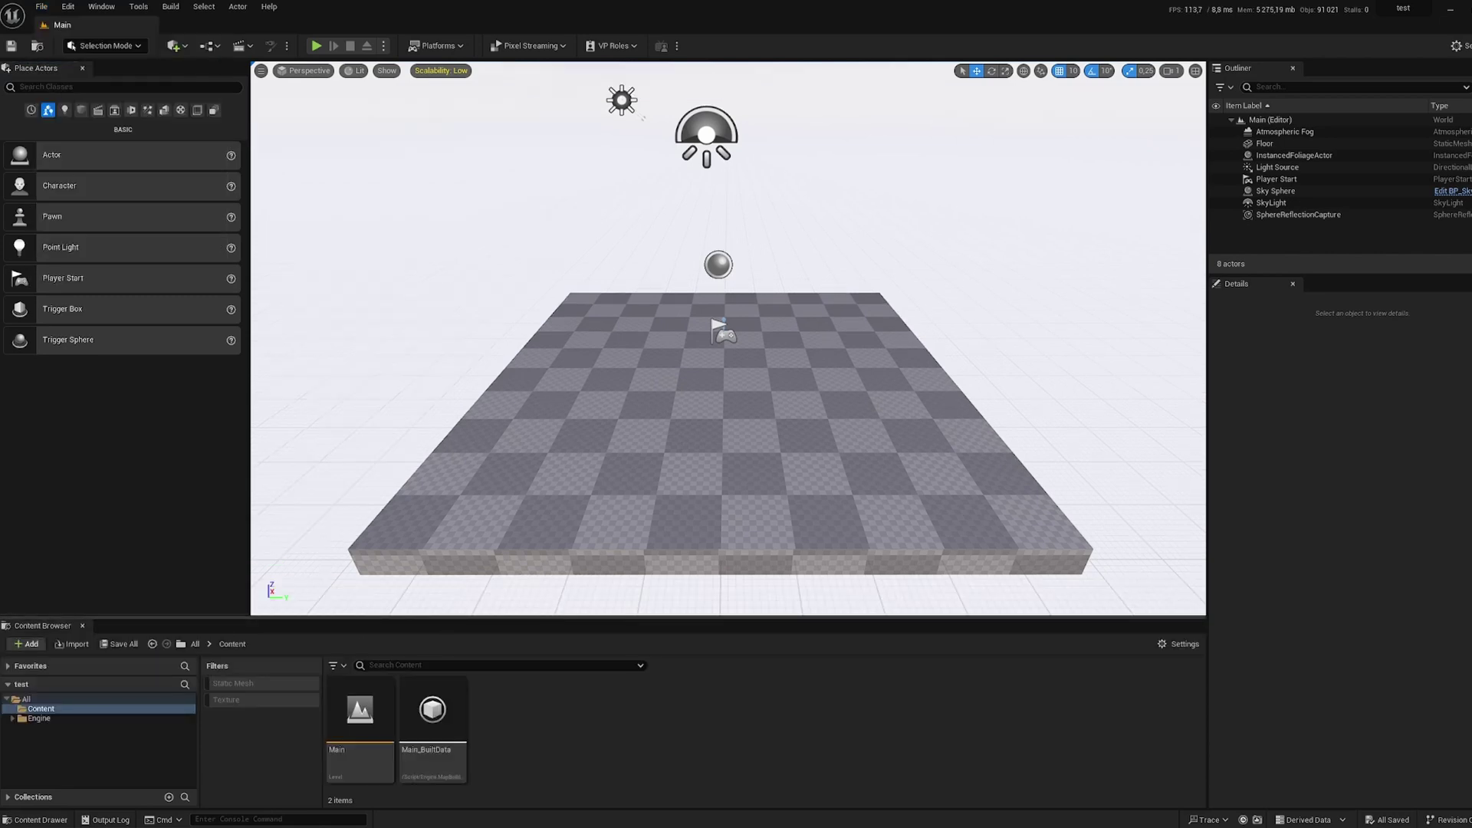
click(547, 598)
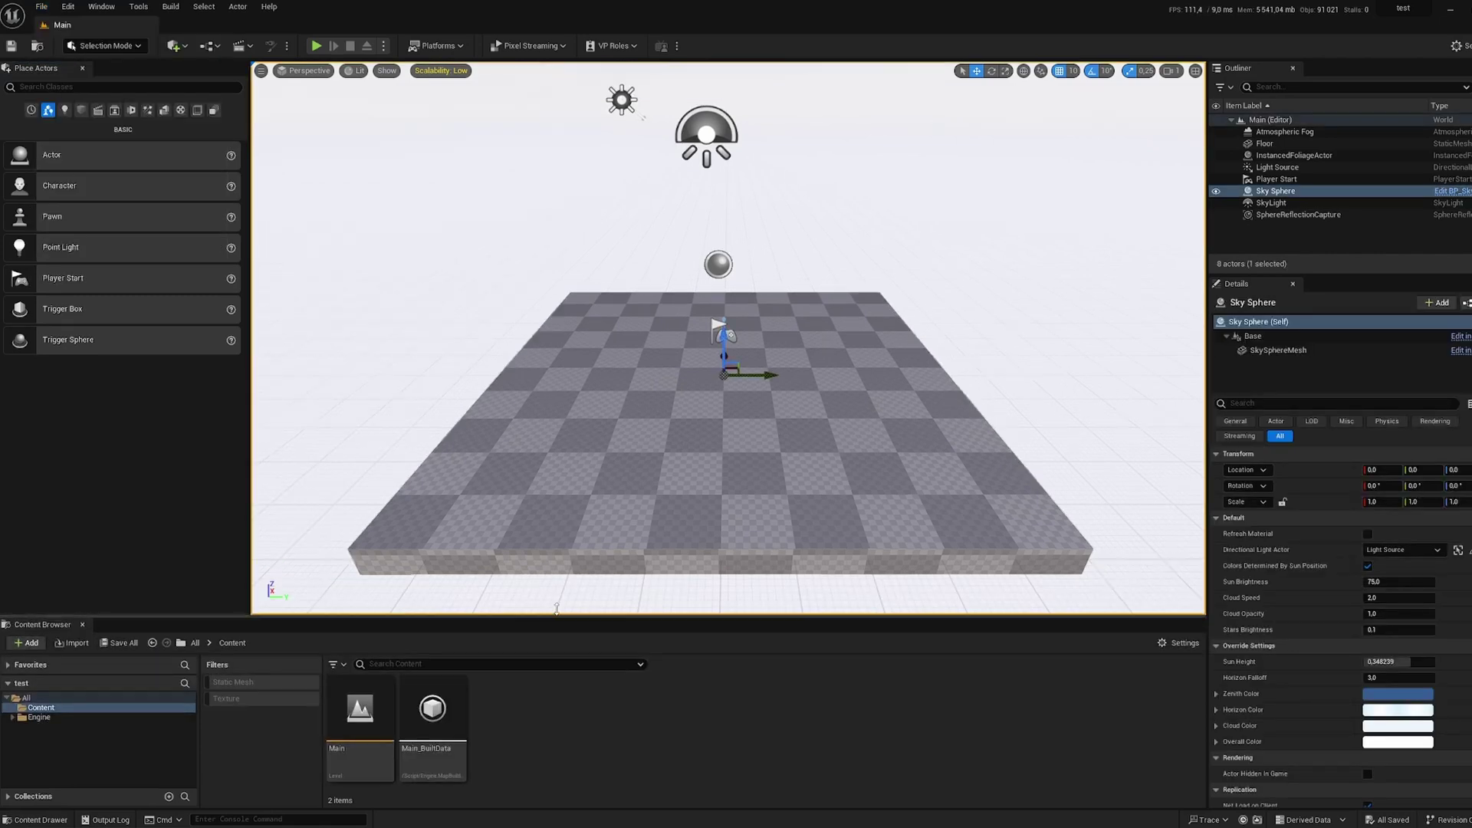
drag(556, 608, 726, 201)
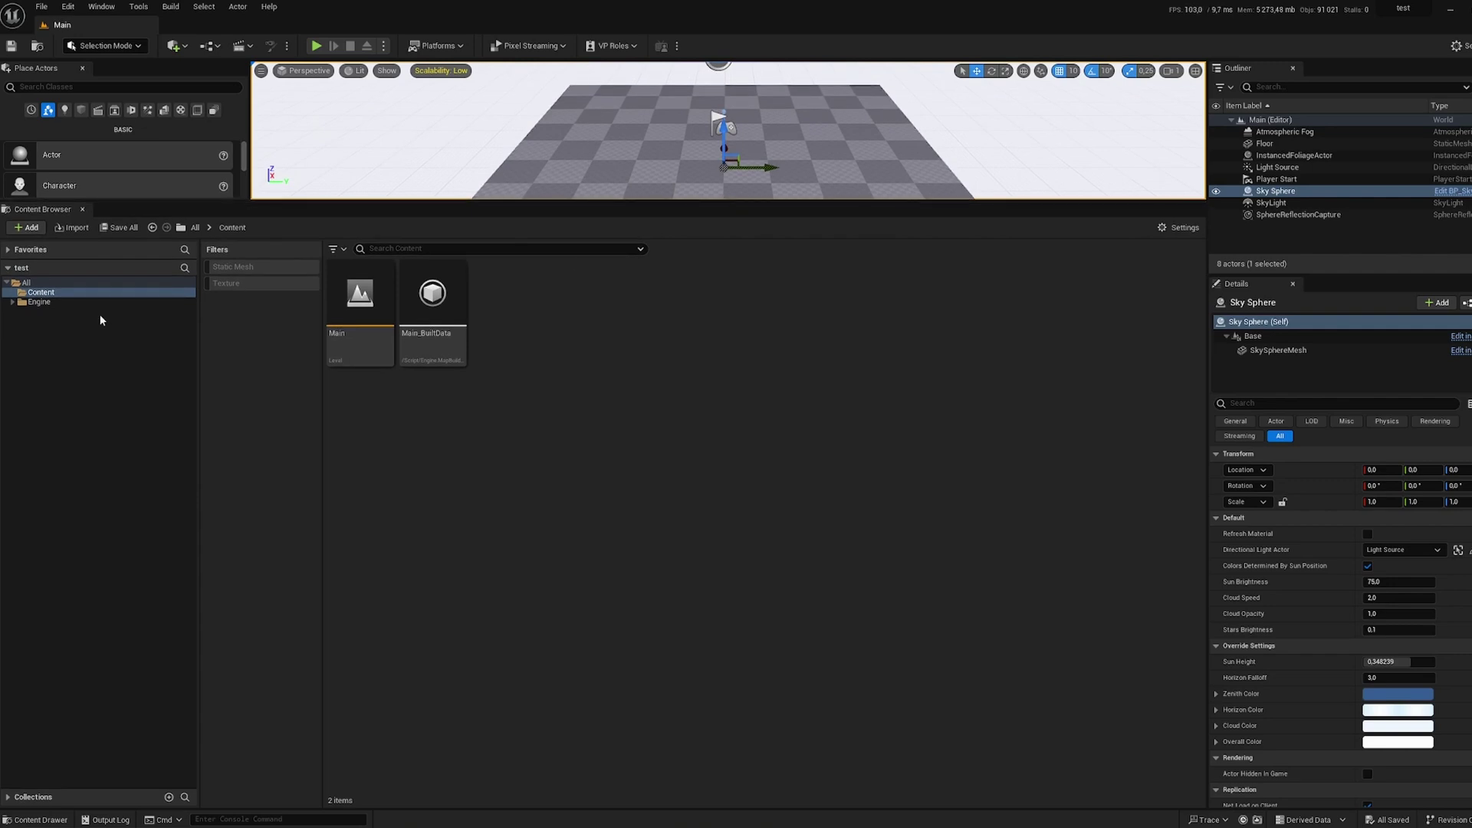
click(44, 311)
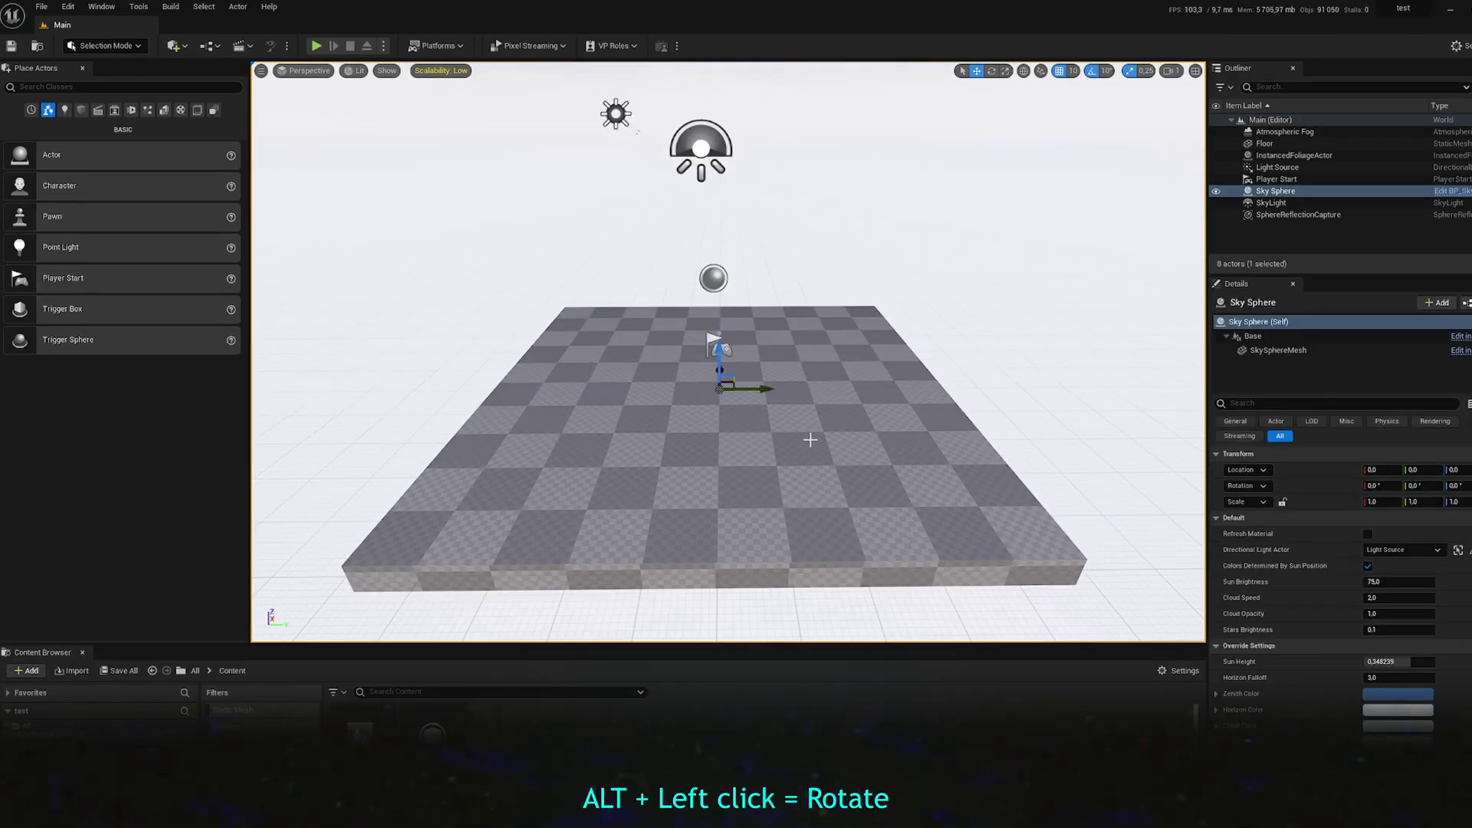
Step: Orbit to a low angle, zoom in and pan to reframe the checkered floor
mouse_move(704, 345)
alt+mouse_down()
mouse_move(759, 288)
mouse_move(737, 380)
alt+mouse_up()
mouse_move(736, 380)
alt+right_down()
mouse_move(782, 346)
mouse_move(679, 380)
alt+right_up()
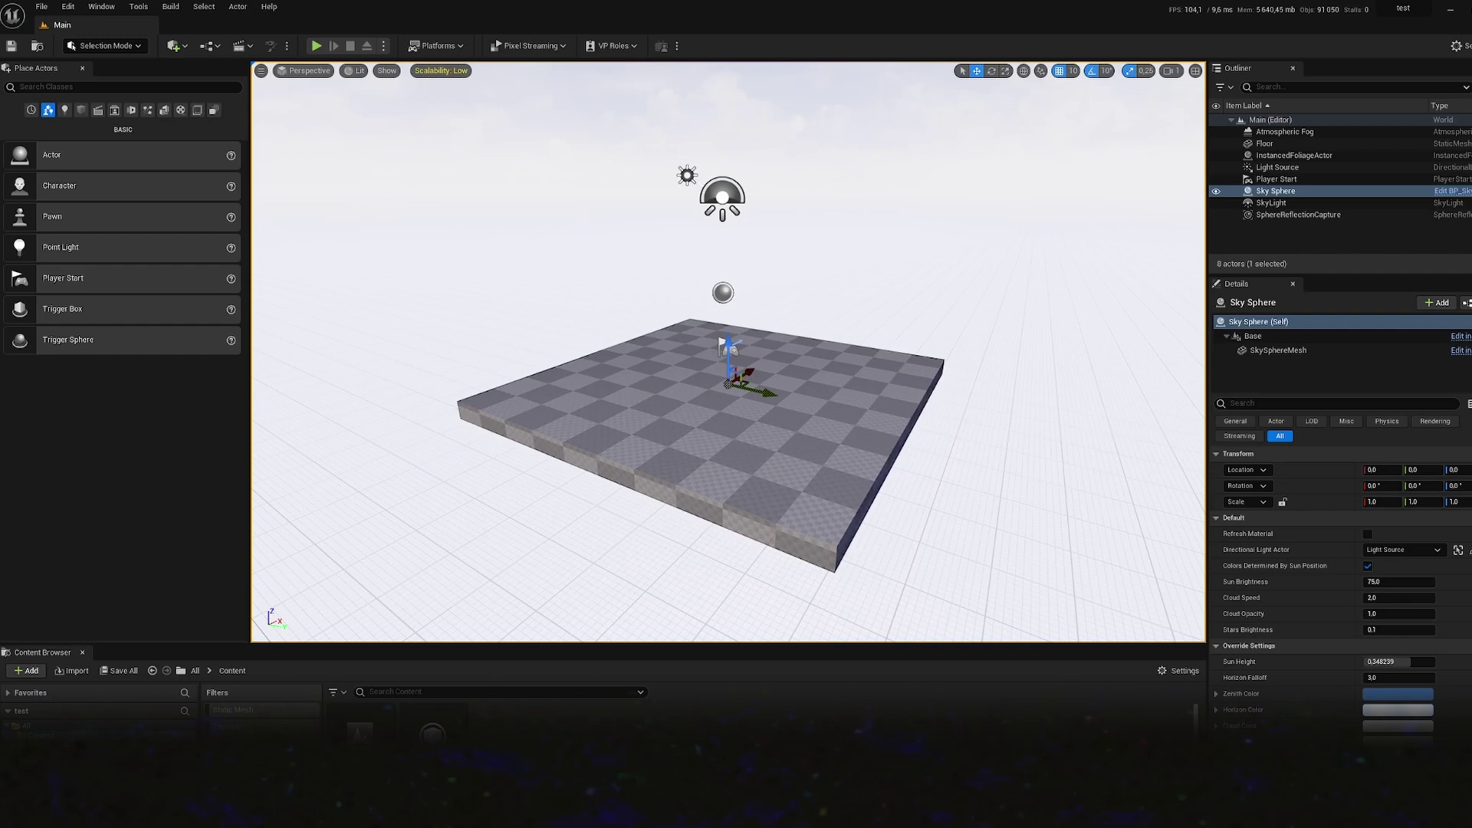
mouse_move(736, 379)
alt+middle_down()
mouse_move(753, 426)
mouse_move(805, 392)
mouse_move(730, 355)
mouse_move(697, 438)
mouse_move(796, 387)
mouse_move(701, 288)
alt+middle_up()
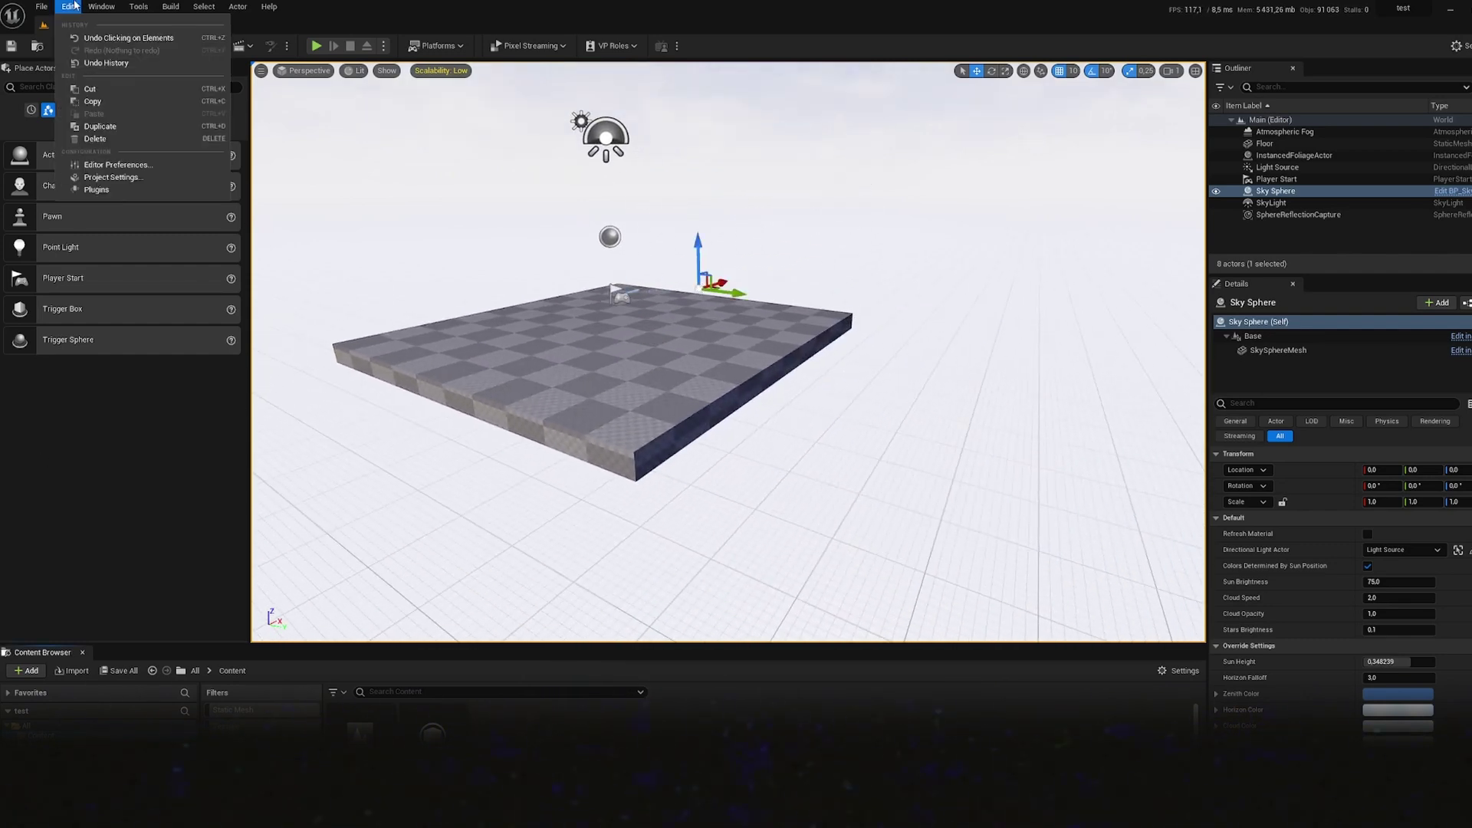
Step: Go to Editor Preferences' Level Editor - Viewports page, then load the AlterEgo_manoShot level
click(116, 164)
click(130, 606)
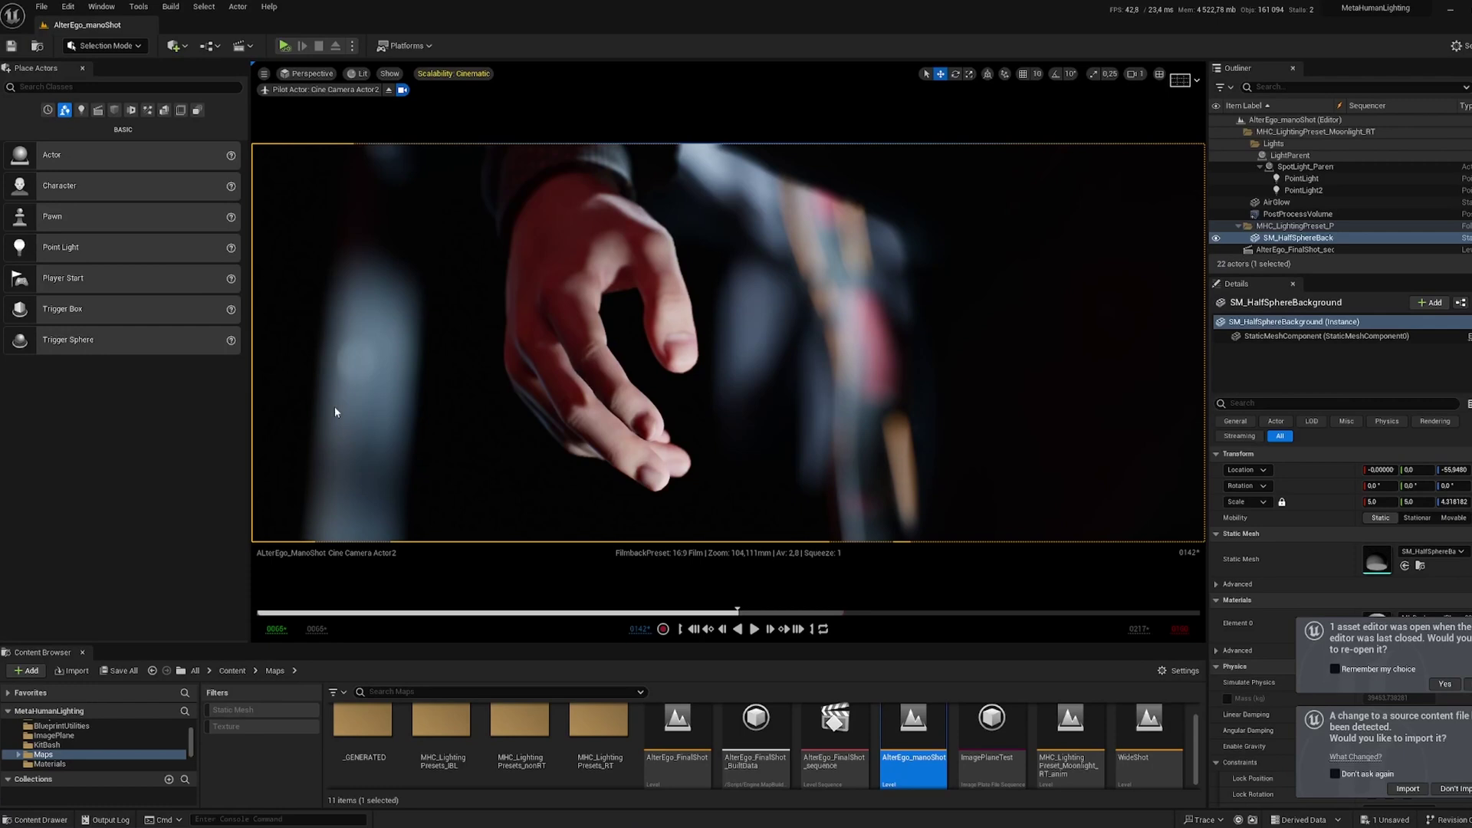
Step: Change the hand shot viewport's view mode from Lit to Unlit
click(361, 75)
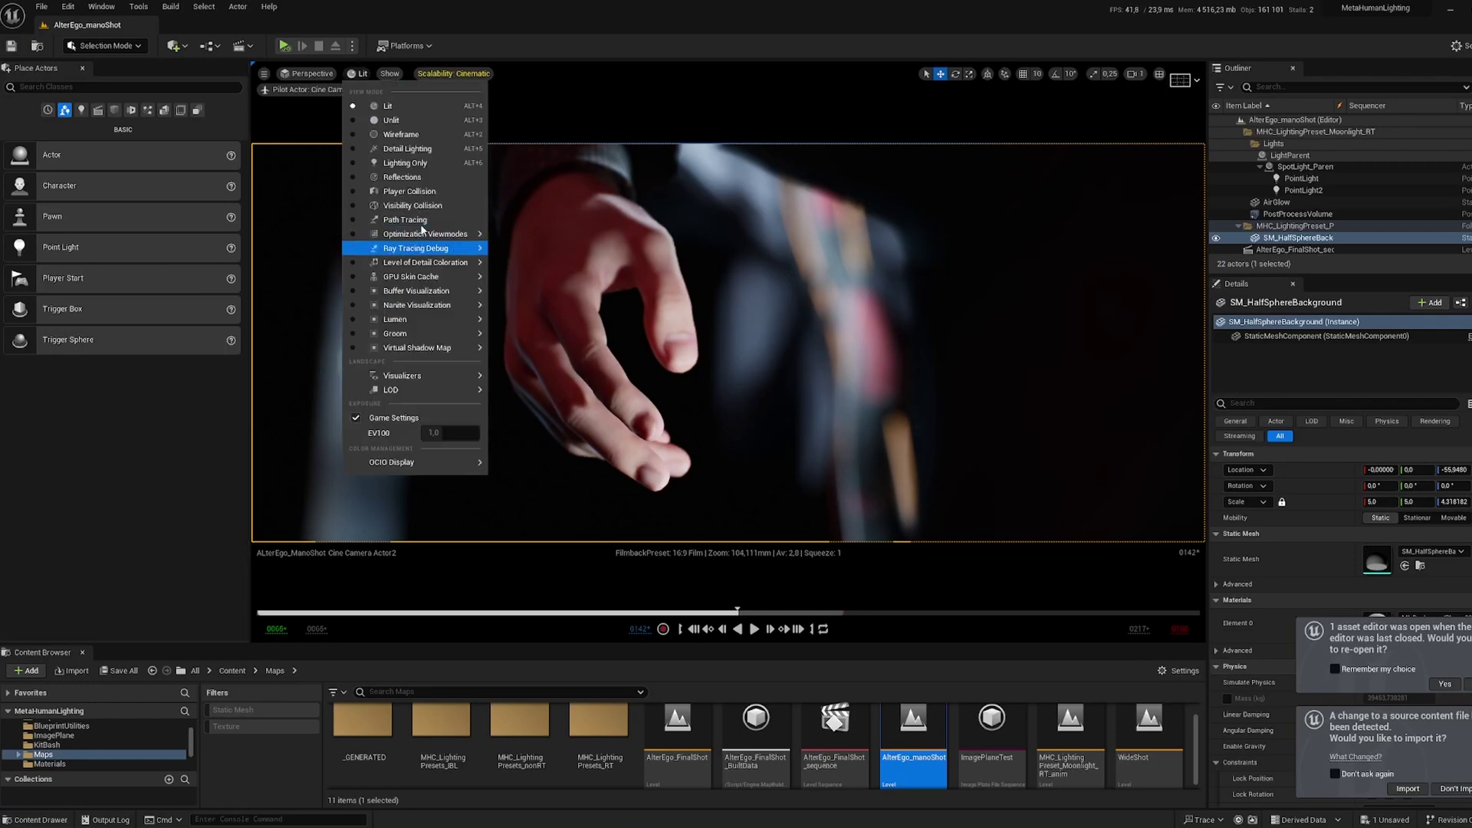
click(438, 106)
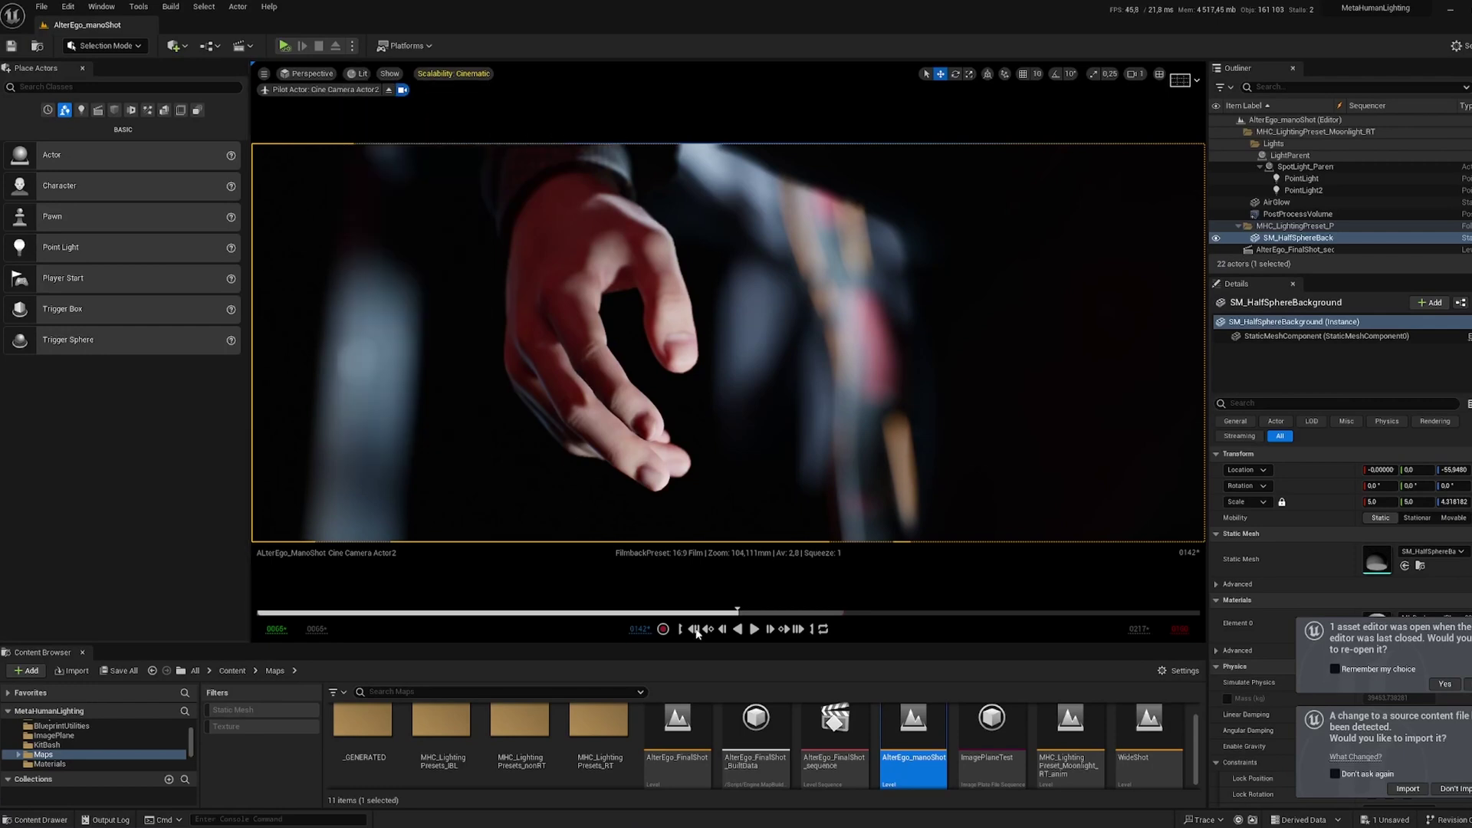
click(361, 73)
click(388, 124)
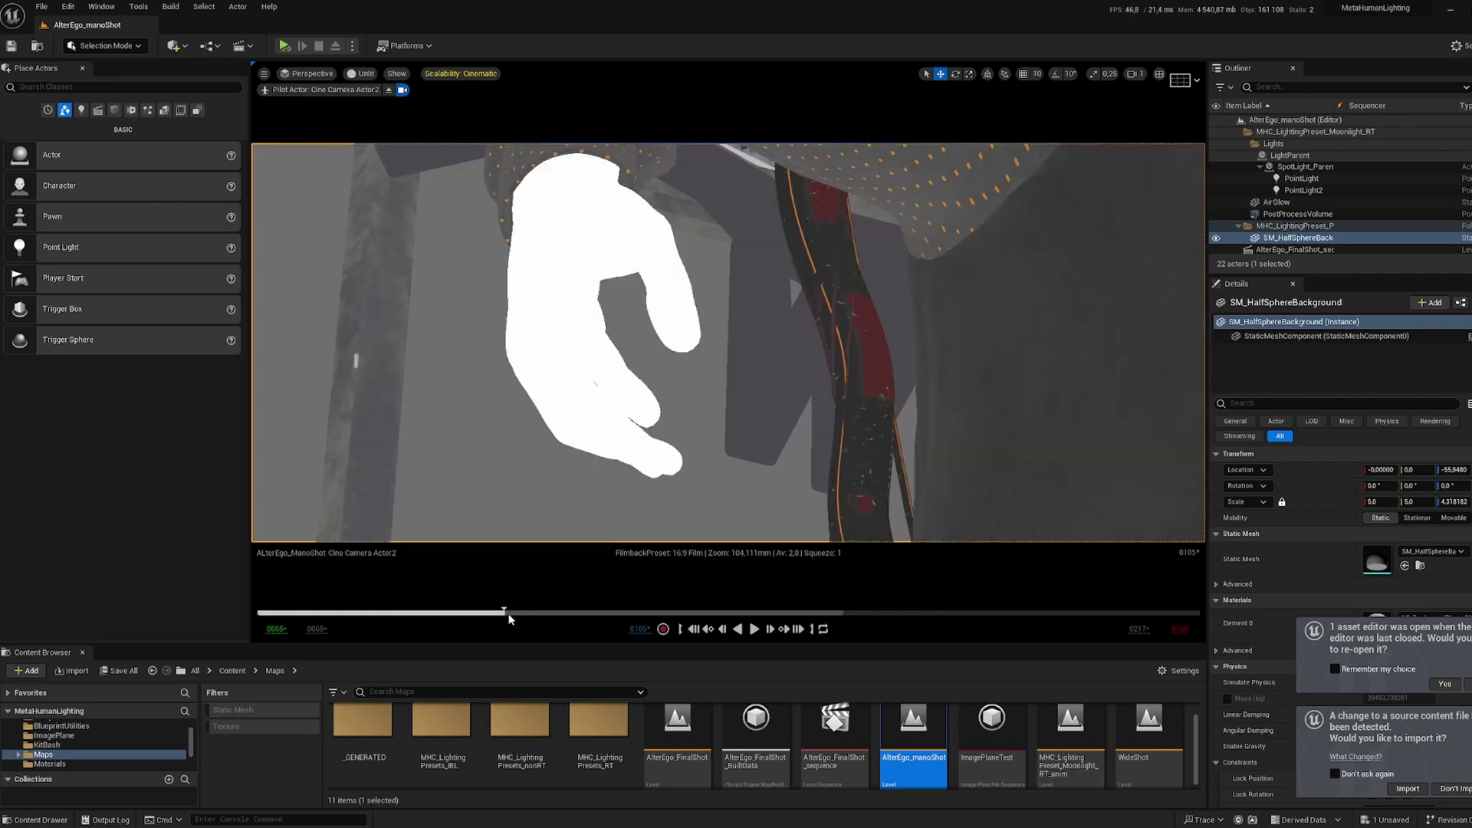
click(364, 74)
click(410, 220)
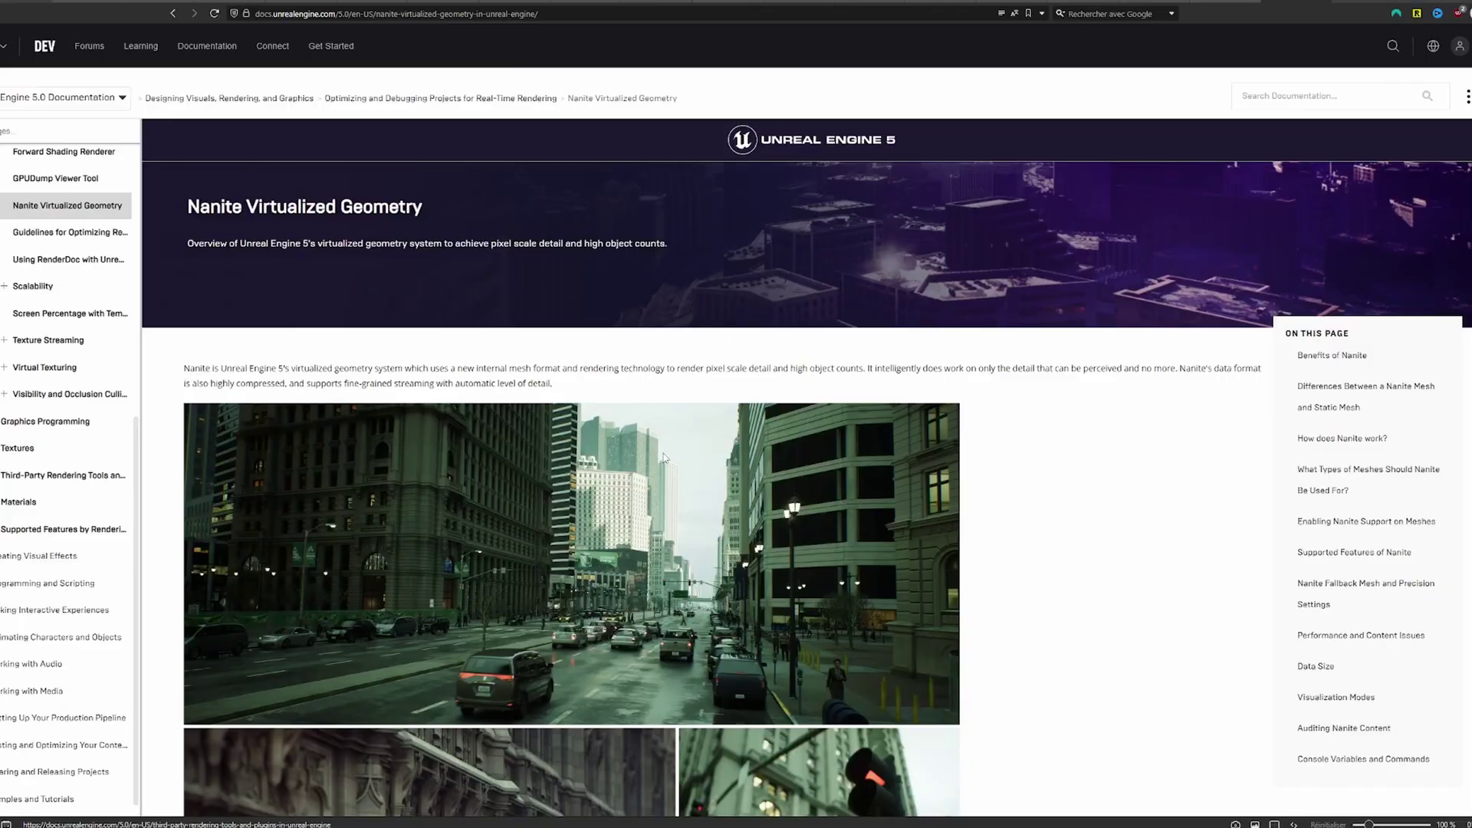
scroll(686, 455, down, 3)
scroll(687, 454, down, 3)
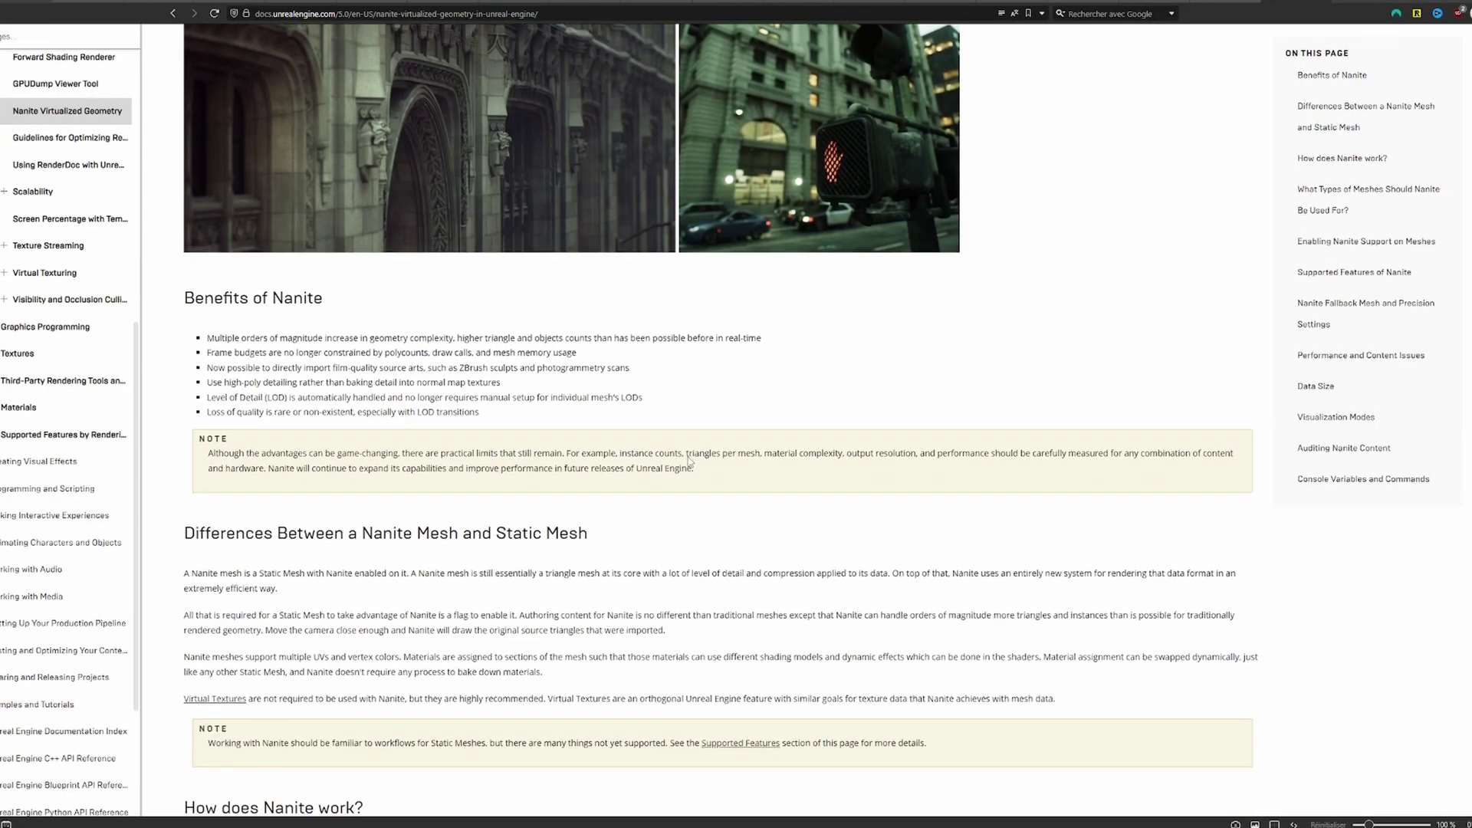
scroll(687, 454, down, 4)
scroll(688, 462, down, 2)
scroll(690, 461, down, 2)
scroll(689, 462, down, 2)
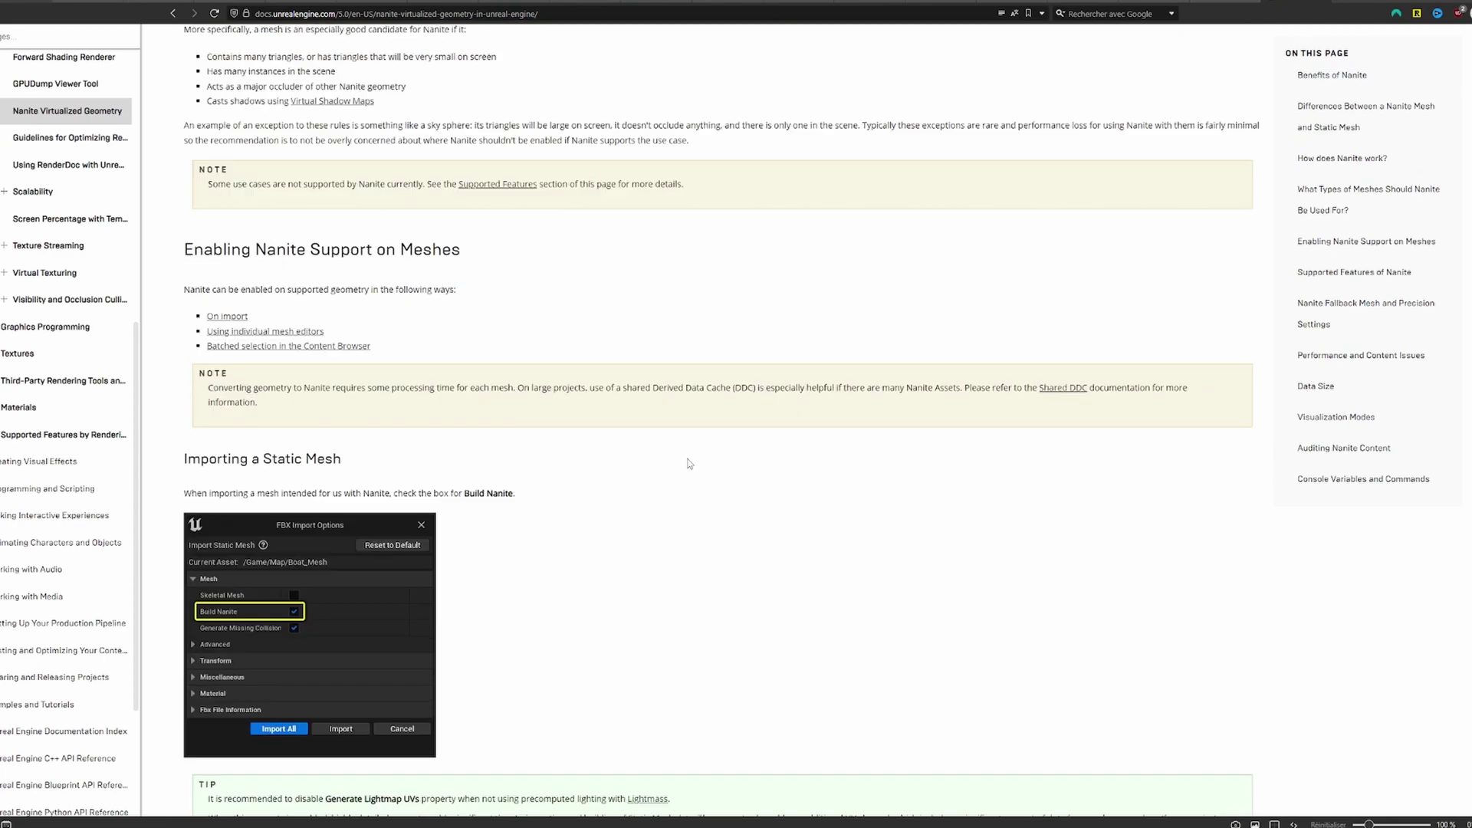
scroll(689, 462, down, 2)
scroll(689, 464, down, 2)
scroll(688, 462, down, 2)
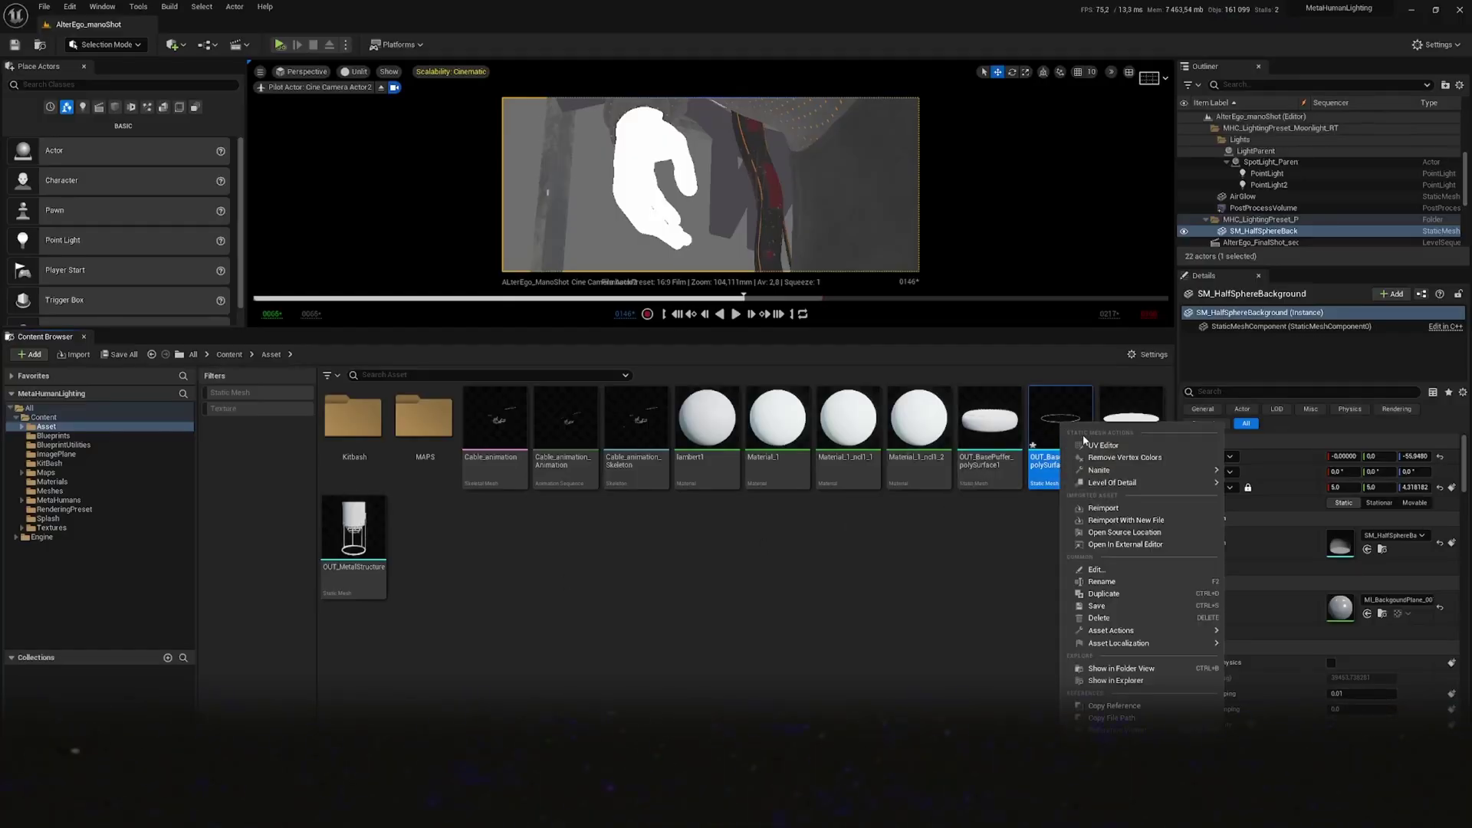
Step: Dismiss the asset's Nanite context menu in the editor
click(1290, 476)
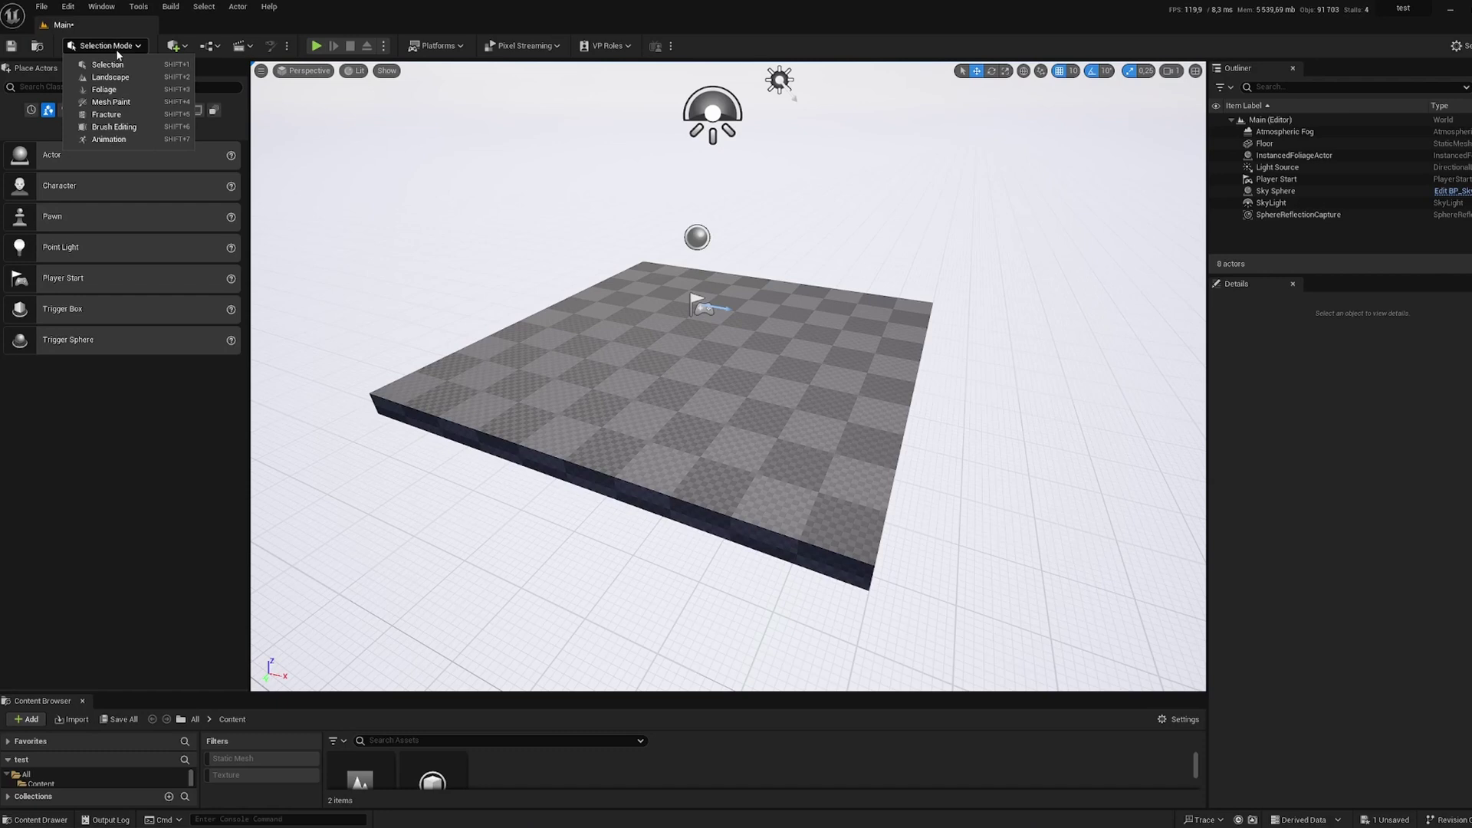
Step: Create a default-settings landscape in Landscape Mode, erode a rough patch, then smooth it
click(107, 78)
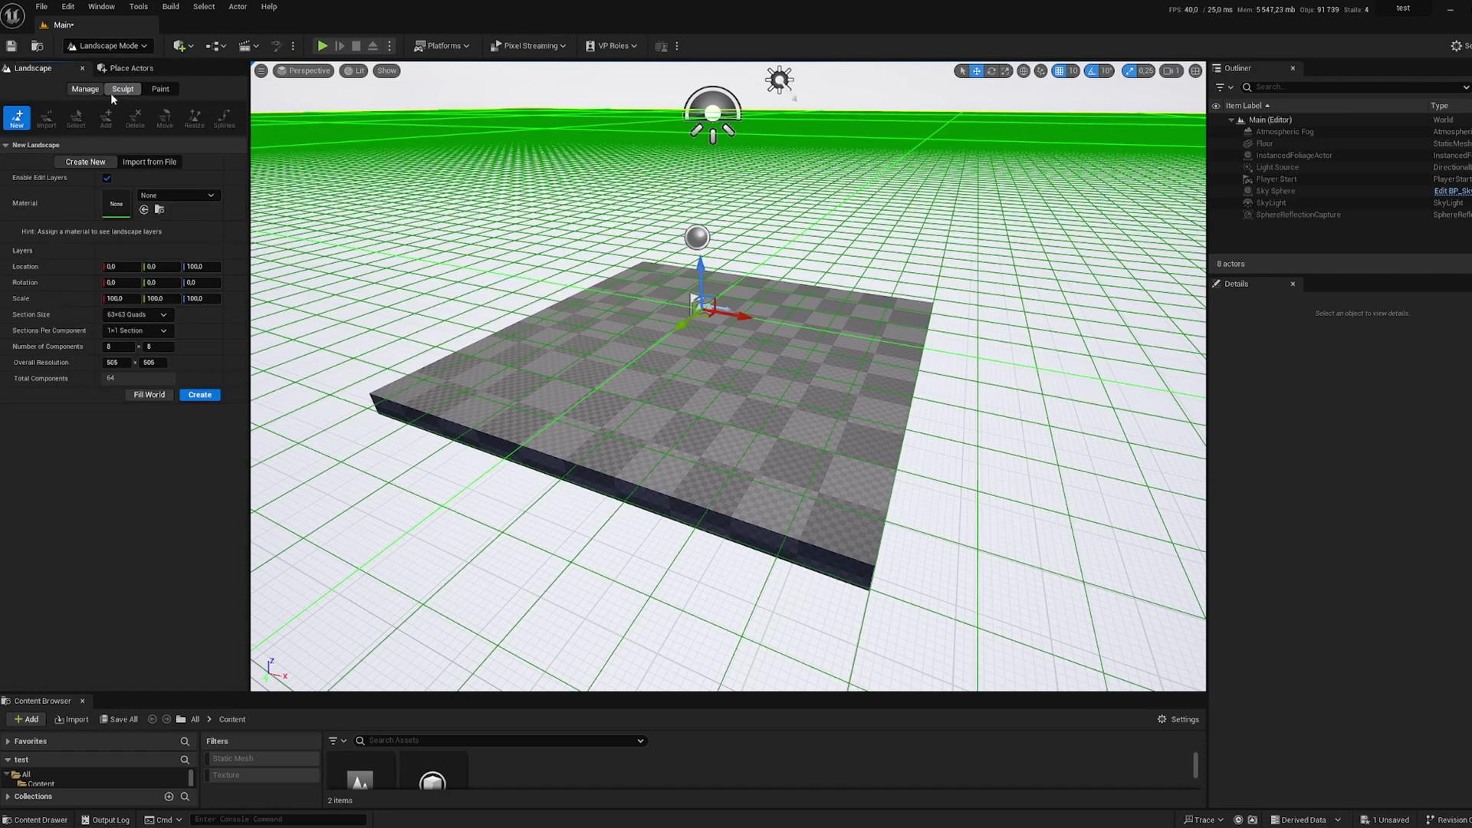
click(199, 394)
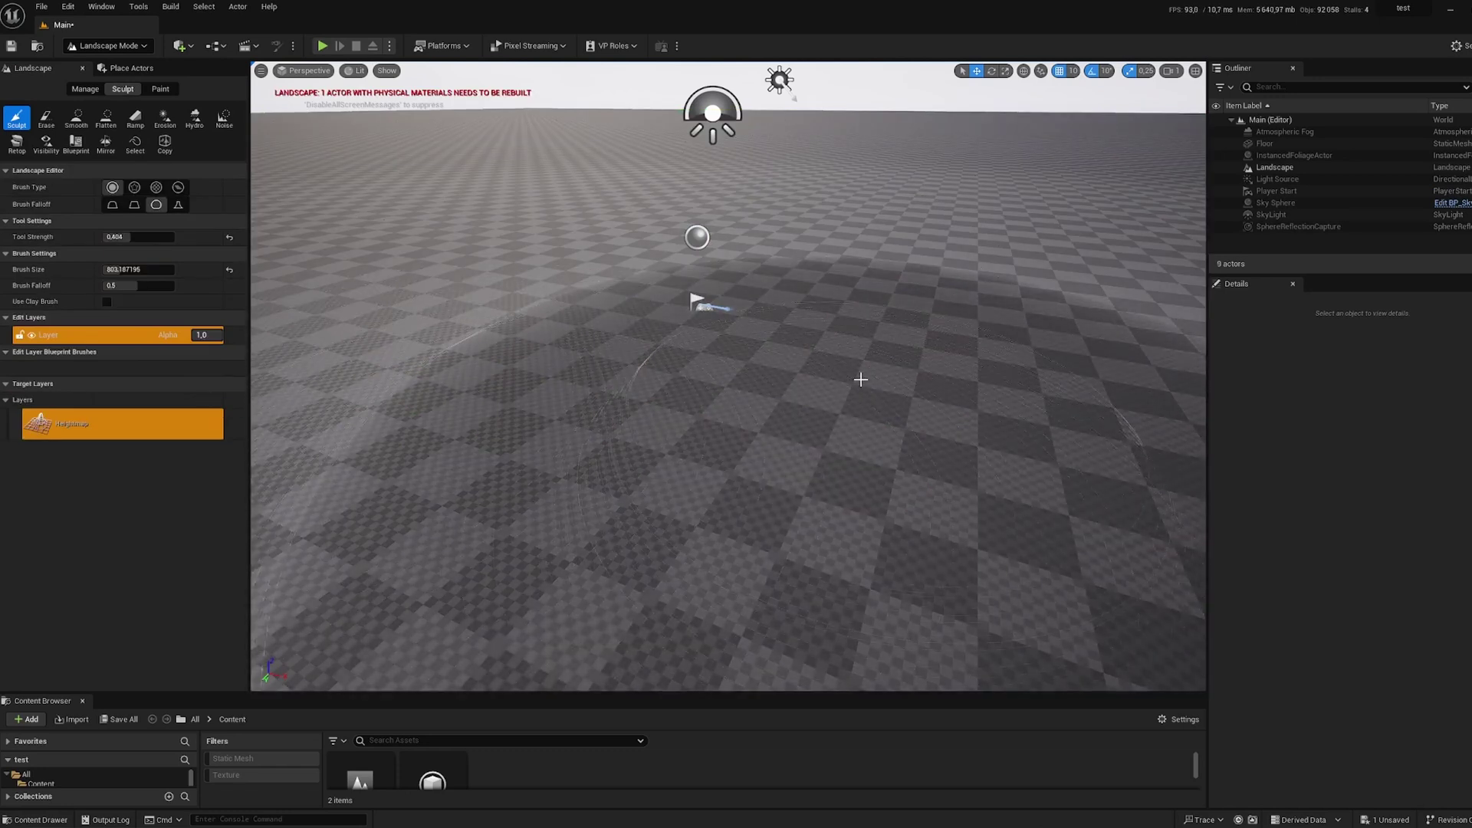
scroll(705, 320, down, 3)
scroll(725, 333, down, 3)
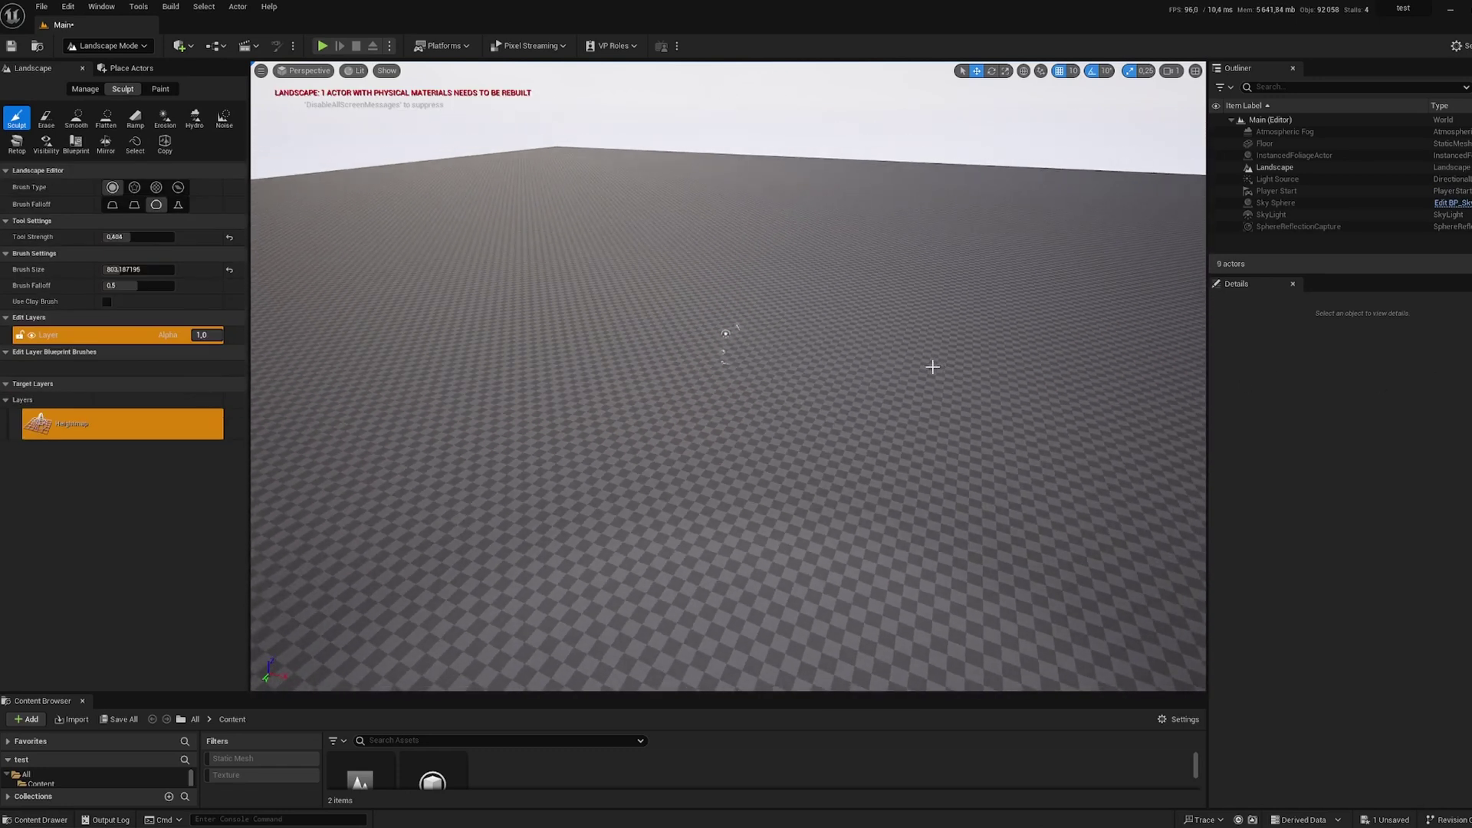
scroll(892, 351, up, 3)
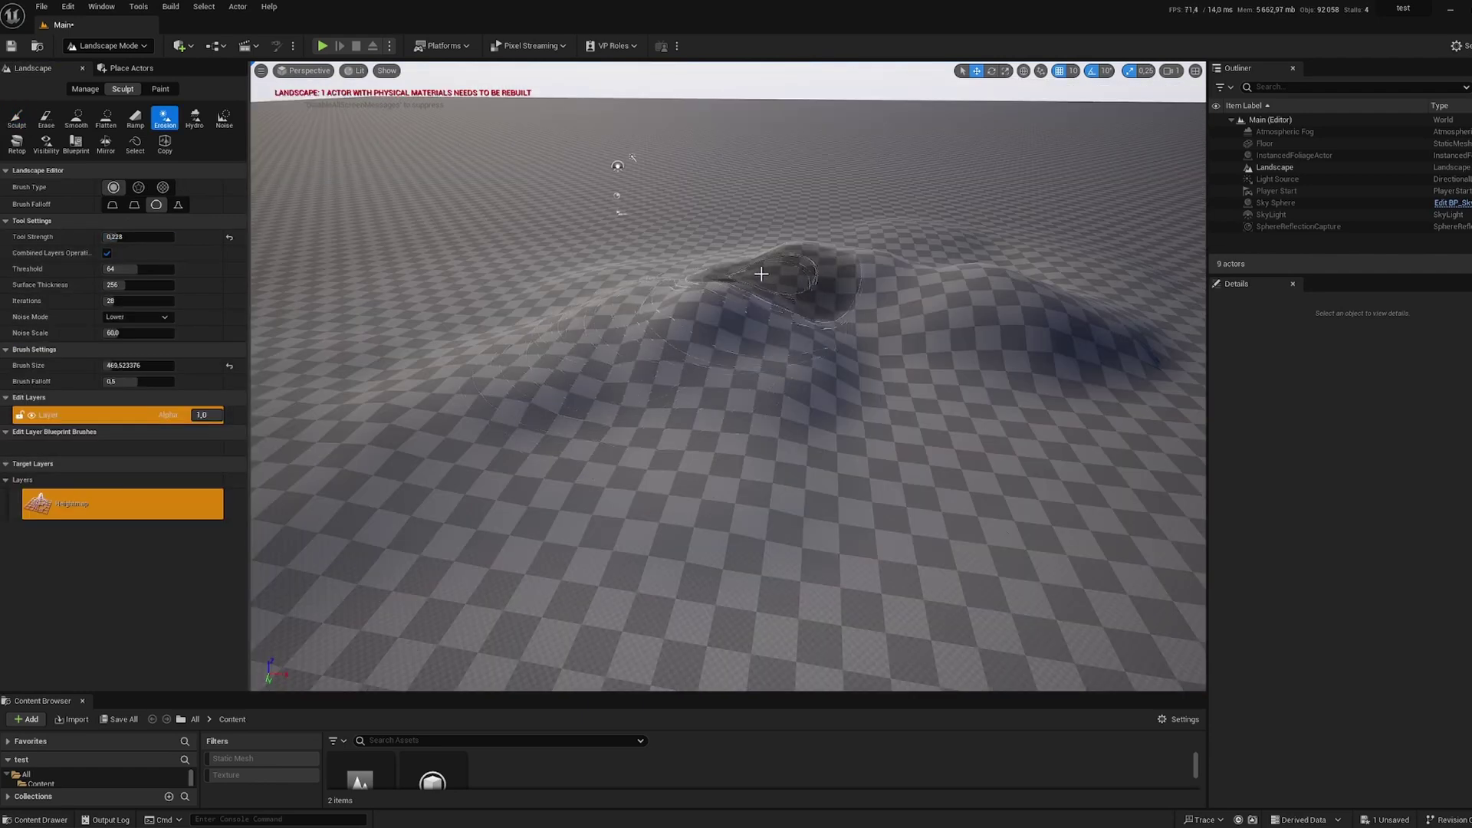
mouse_move(760, 274)
mouse_down()
mouse_move(749, 319)
mouse_move(923, 356)
mouse_move(950, 402)
mouse_move(1068, 353)
mouse_up()
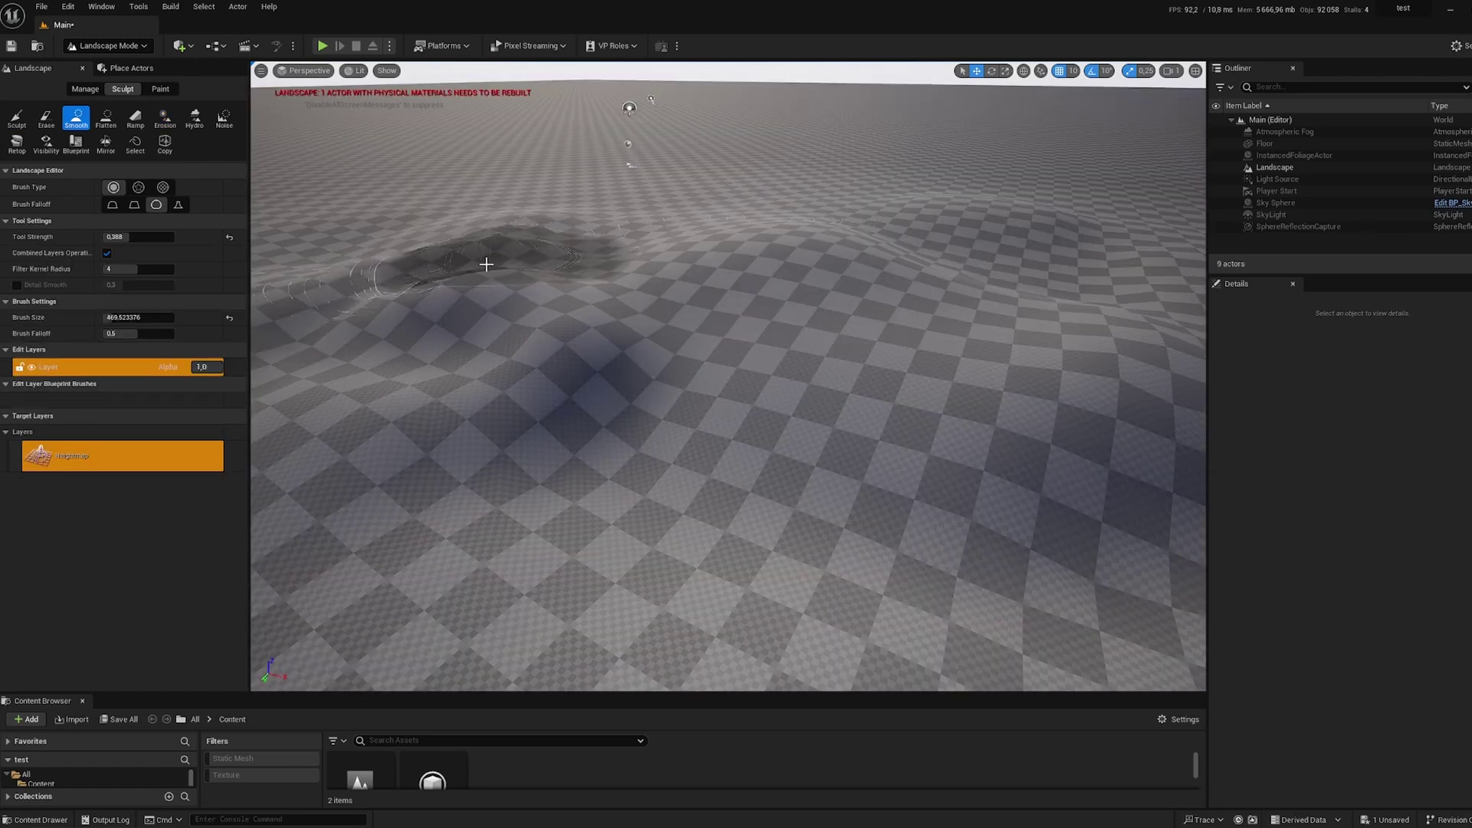
mouse_move(487, 265)
mouse_down()
mouse_move(509, 322)
mouse_move(490, 431)
mouse_move(976, 517)
mouse_up()
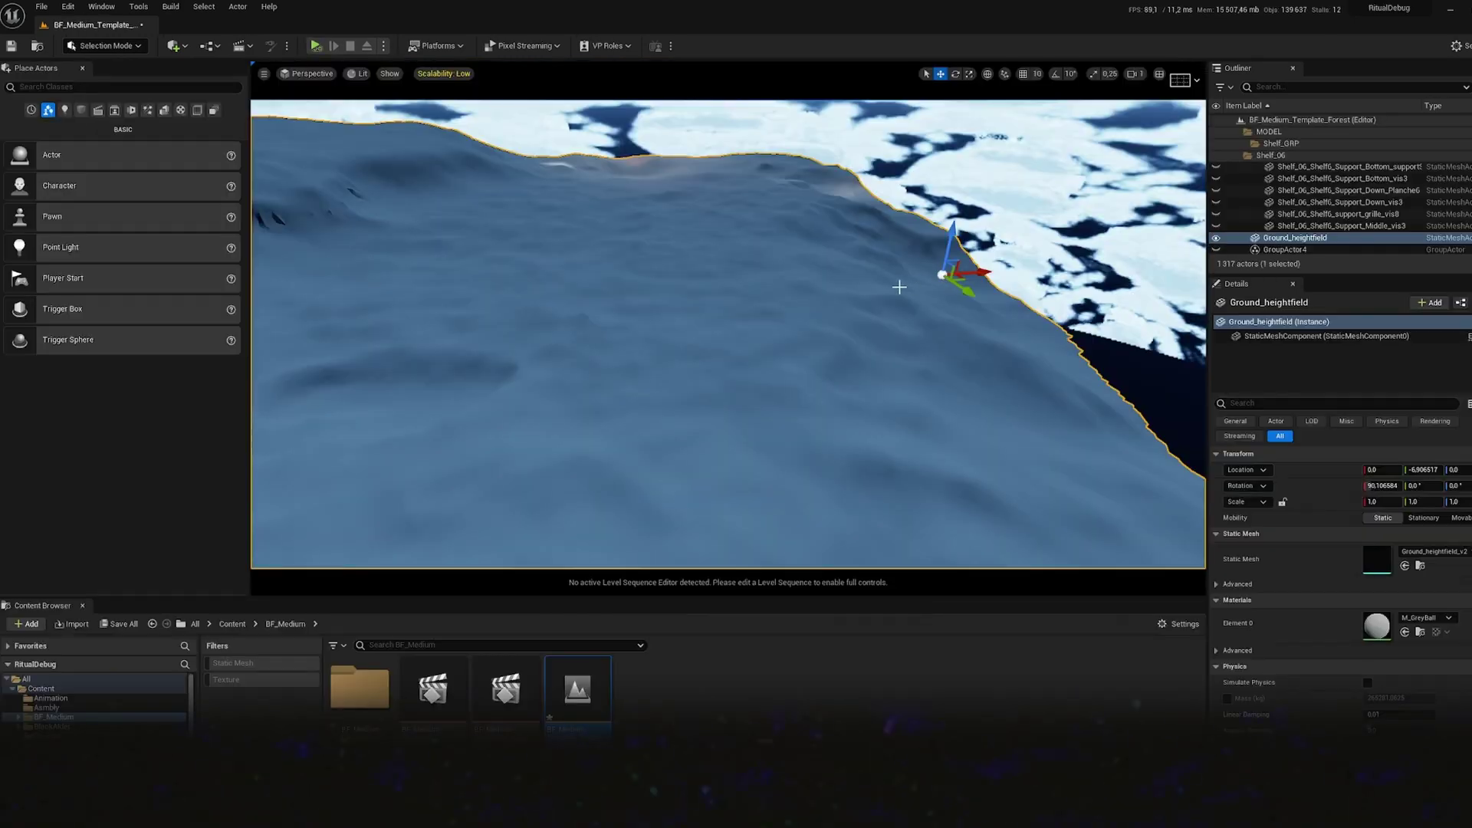
right_drag(899, 286, 697, 287)
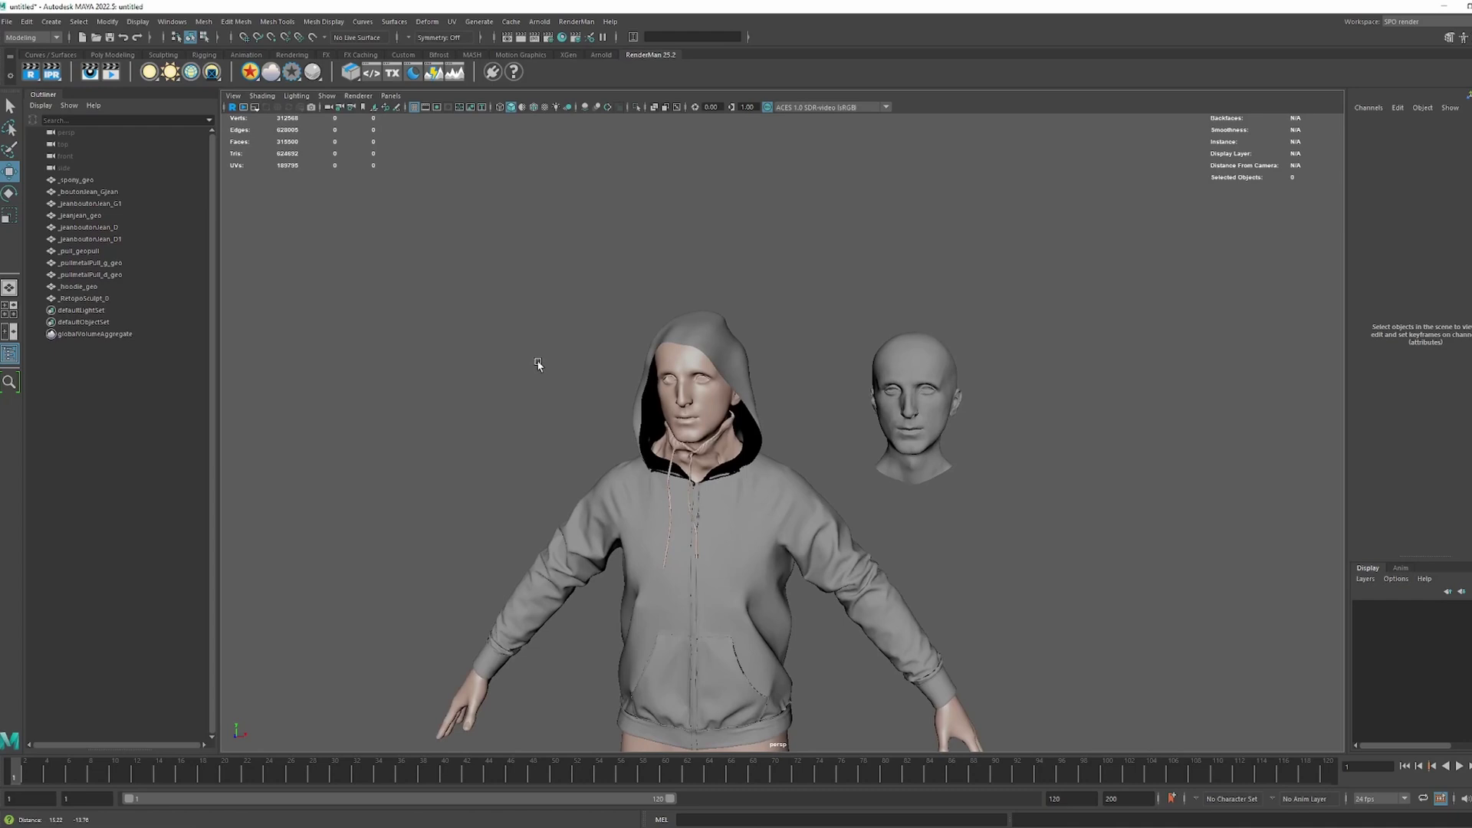
Step: Orbit and zoom in on the hooded character in the perspective viewport
alt+drag(582, 392, 859, 376)
scroll(859, 376, up, 3)
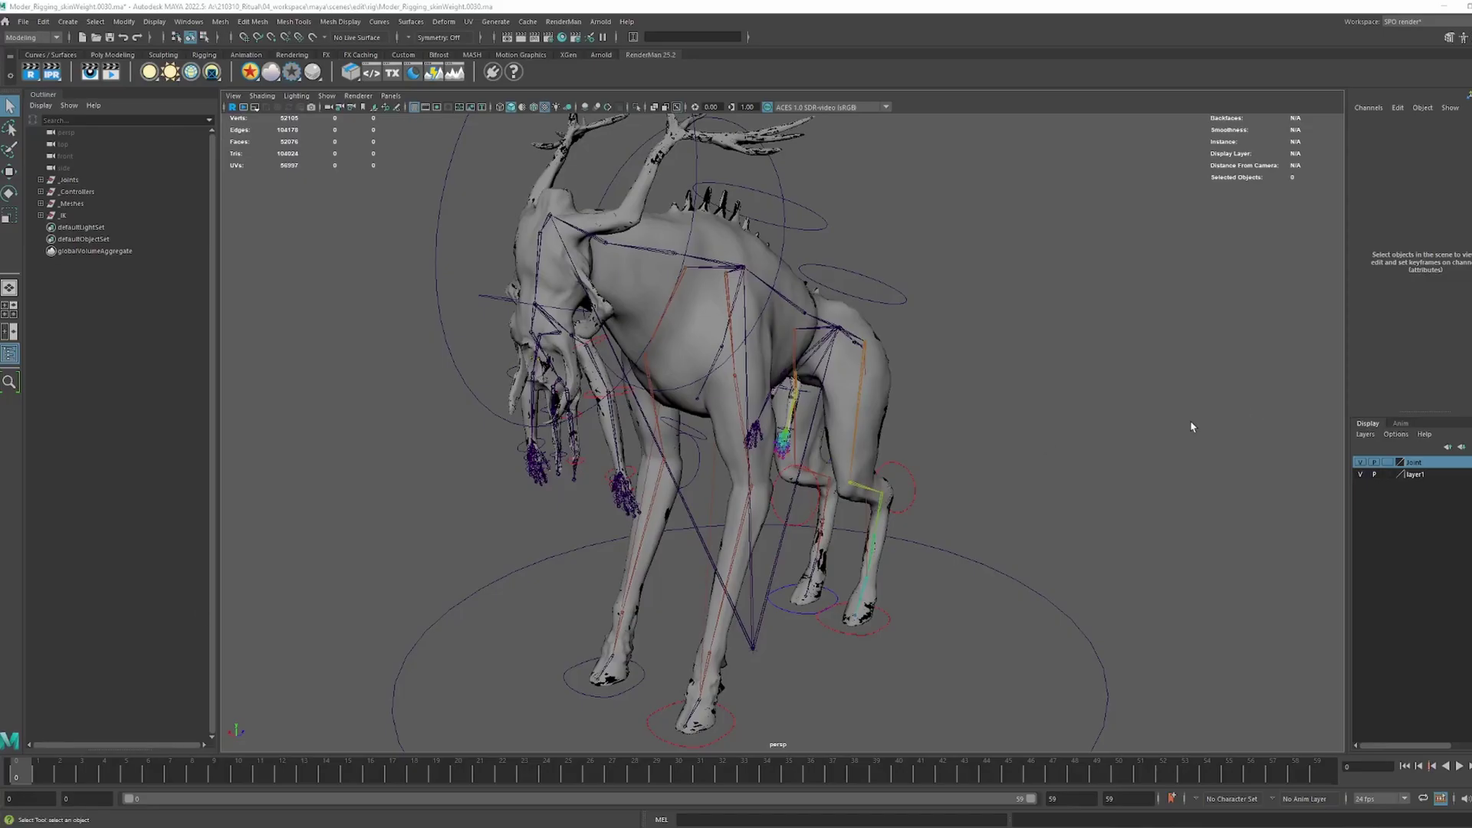
Step: Select the front arm joint and CTRL_l_frontElbow control, view from the side, and play the animation
alt+drag(895, 429, 805, 415)
scroll(805, 415, up, 3)
click(715, 391)
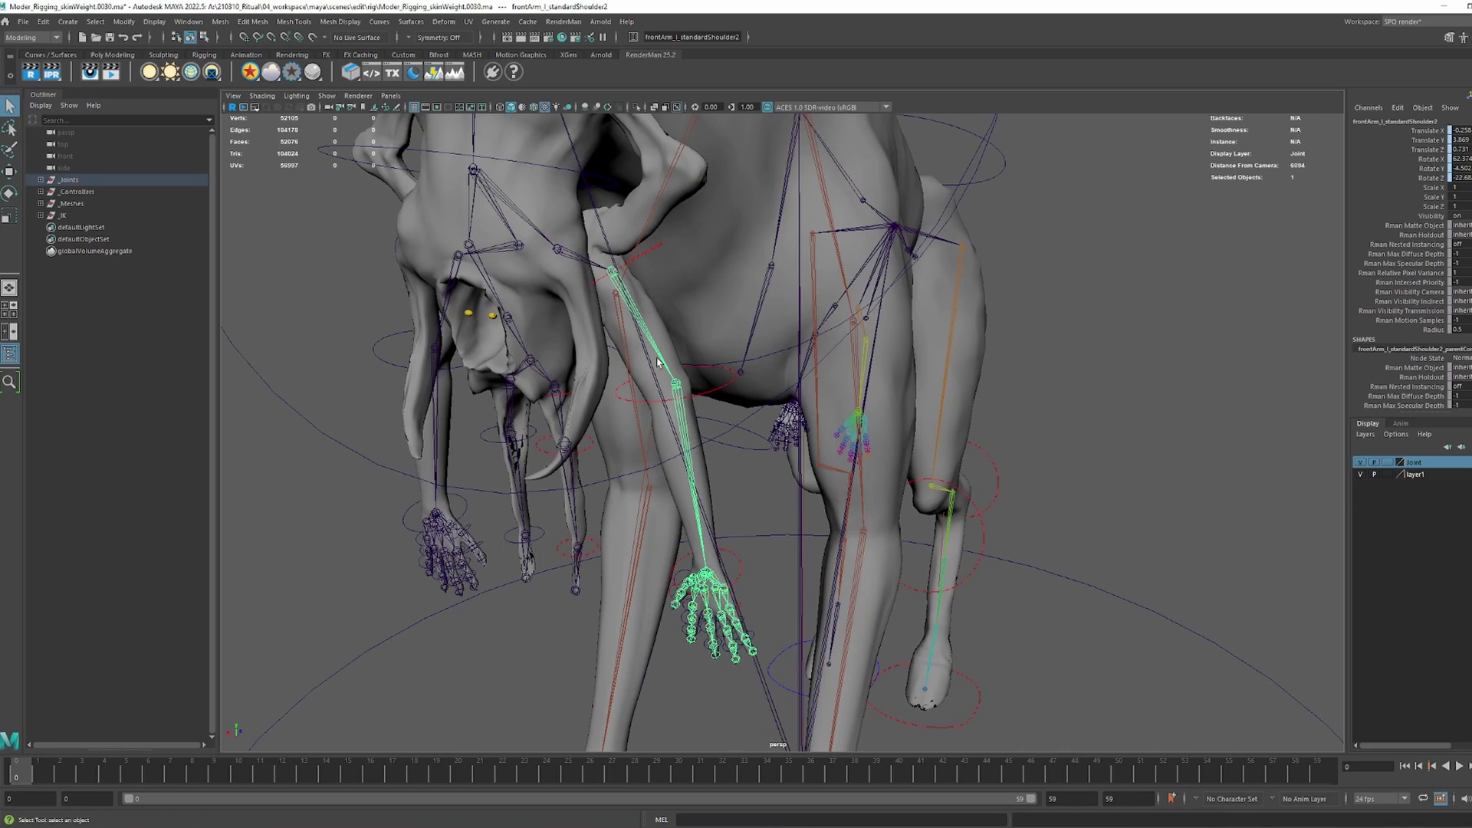
click(737, 401)
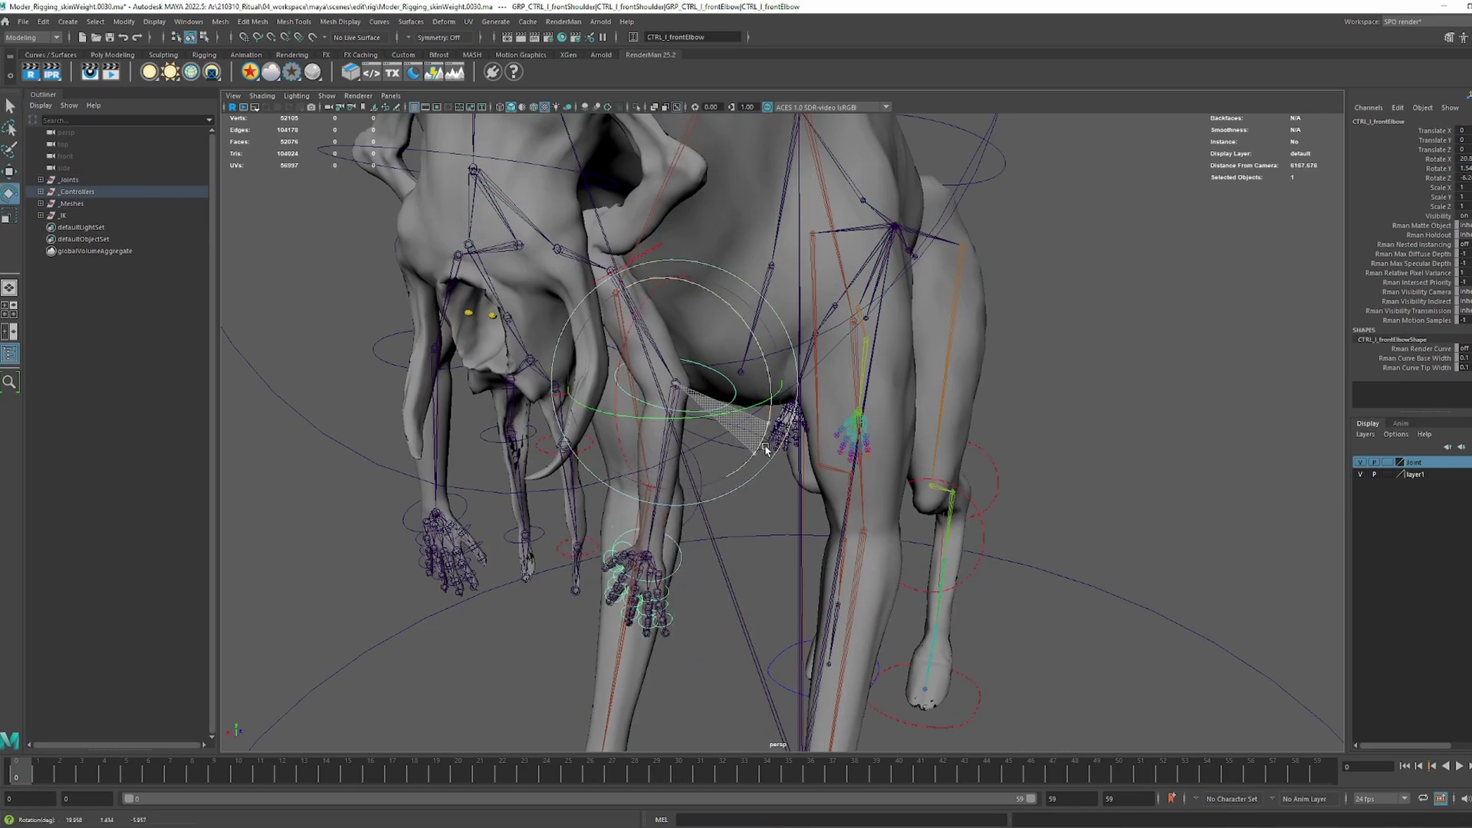
alt+drag(849, 395, 782, 239)
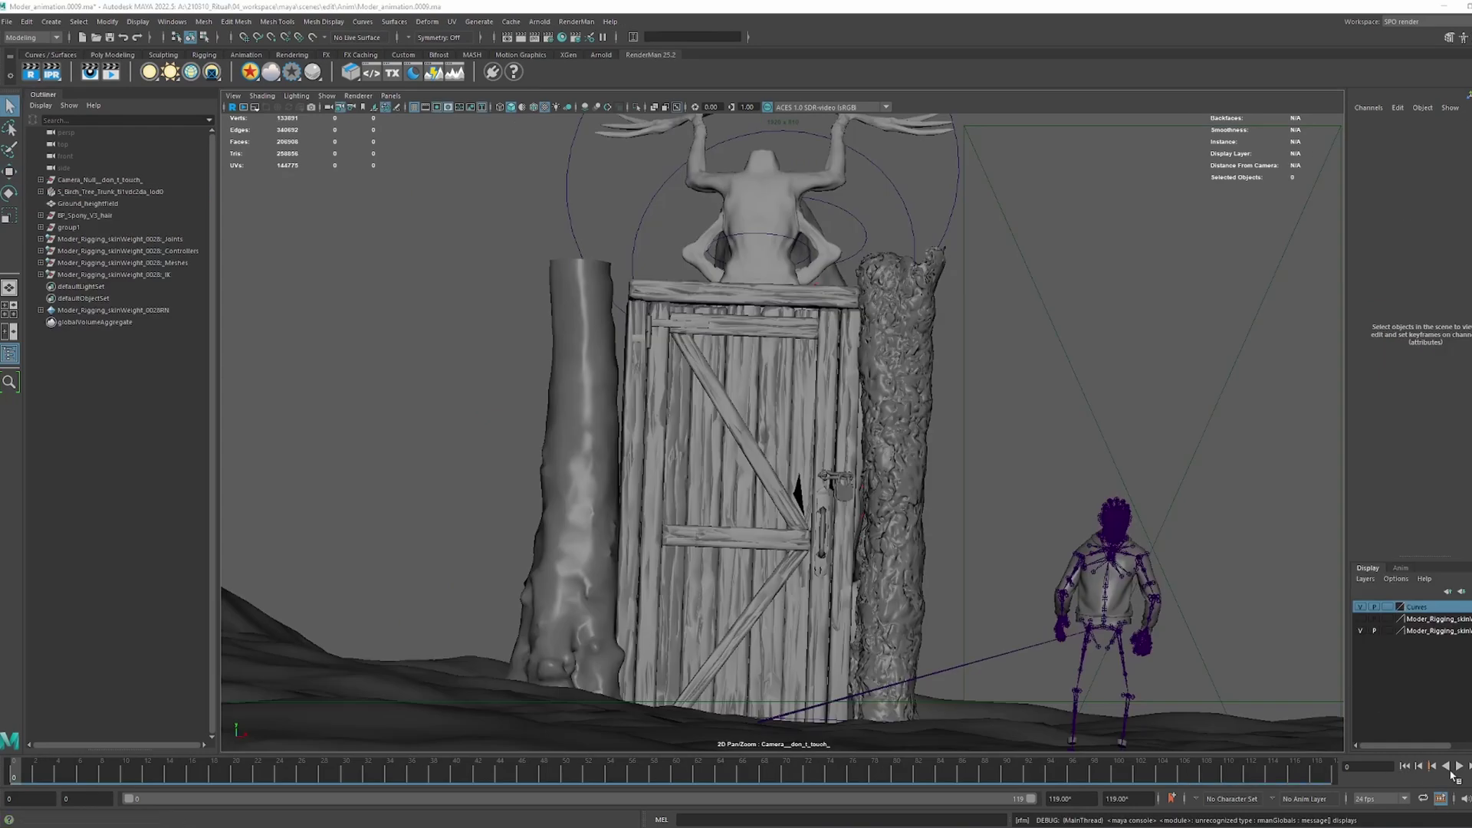
click(1458, 767)
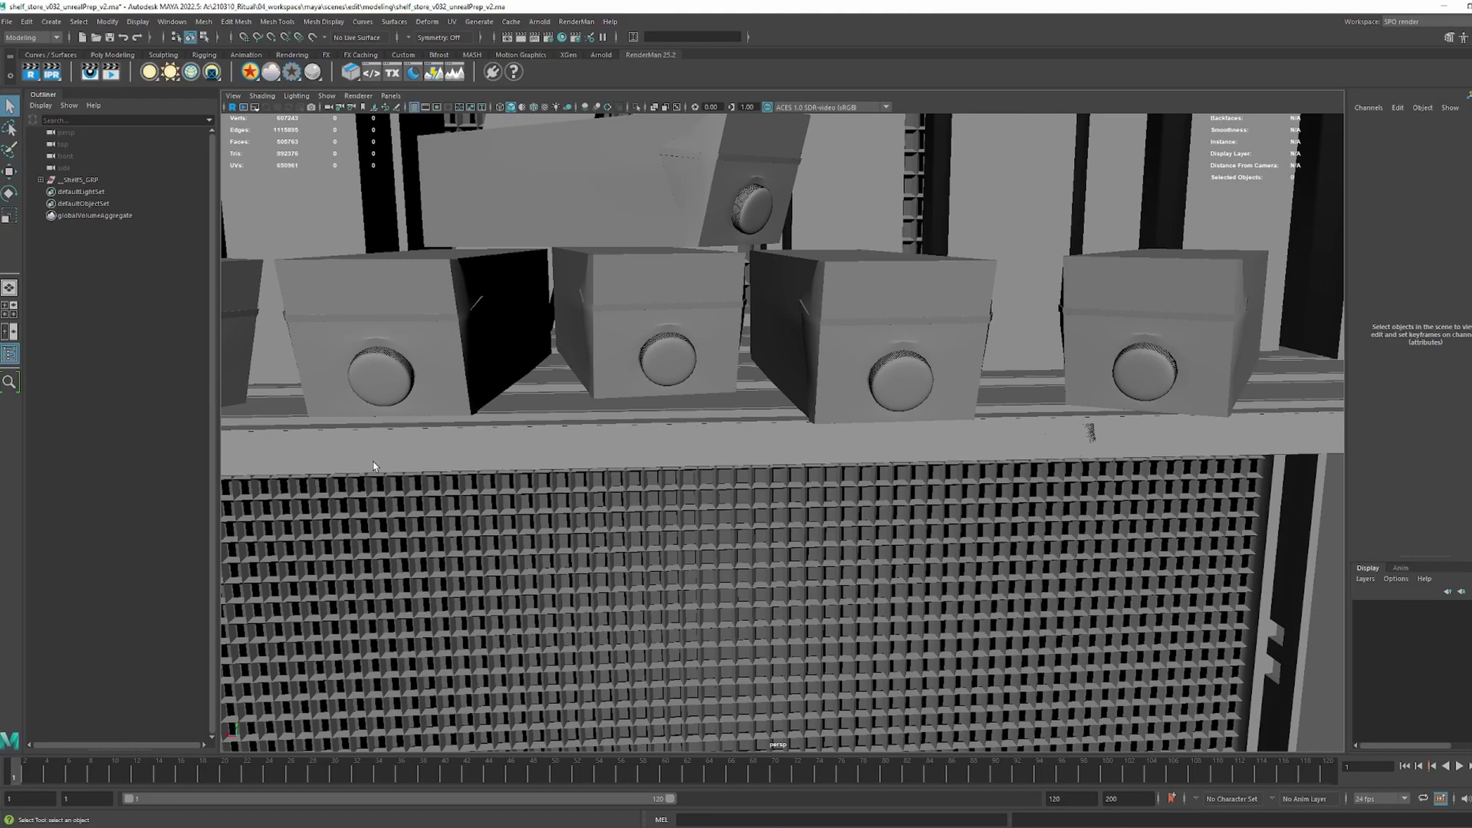
alt+drag(374, 466, 1010, 472)
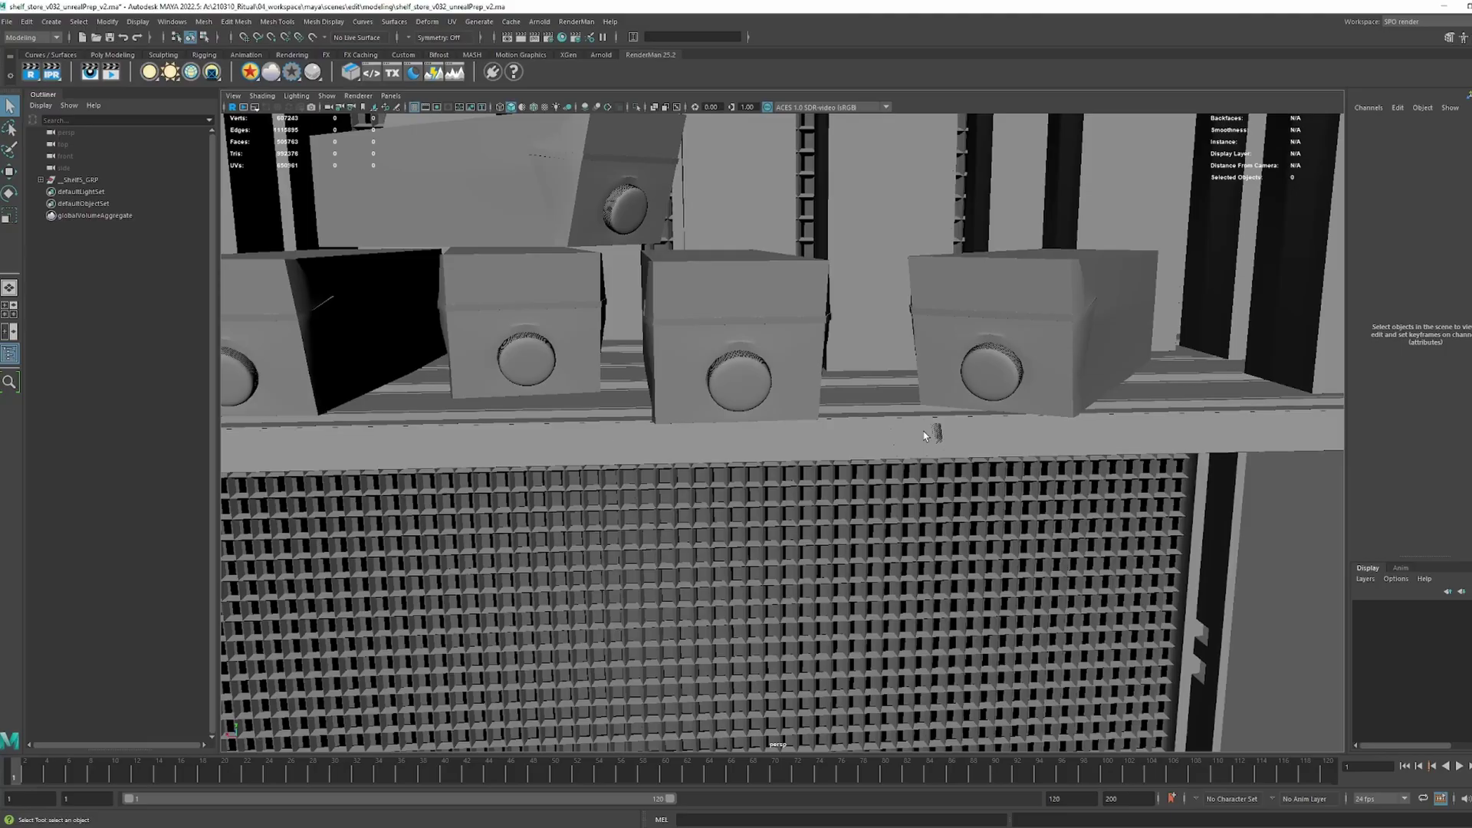
scroll(924, 435, down, 5)
alt+drag(923, 436, 660, 441)
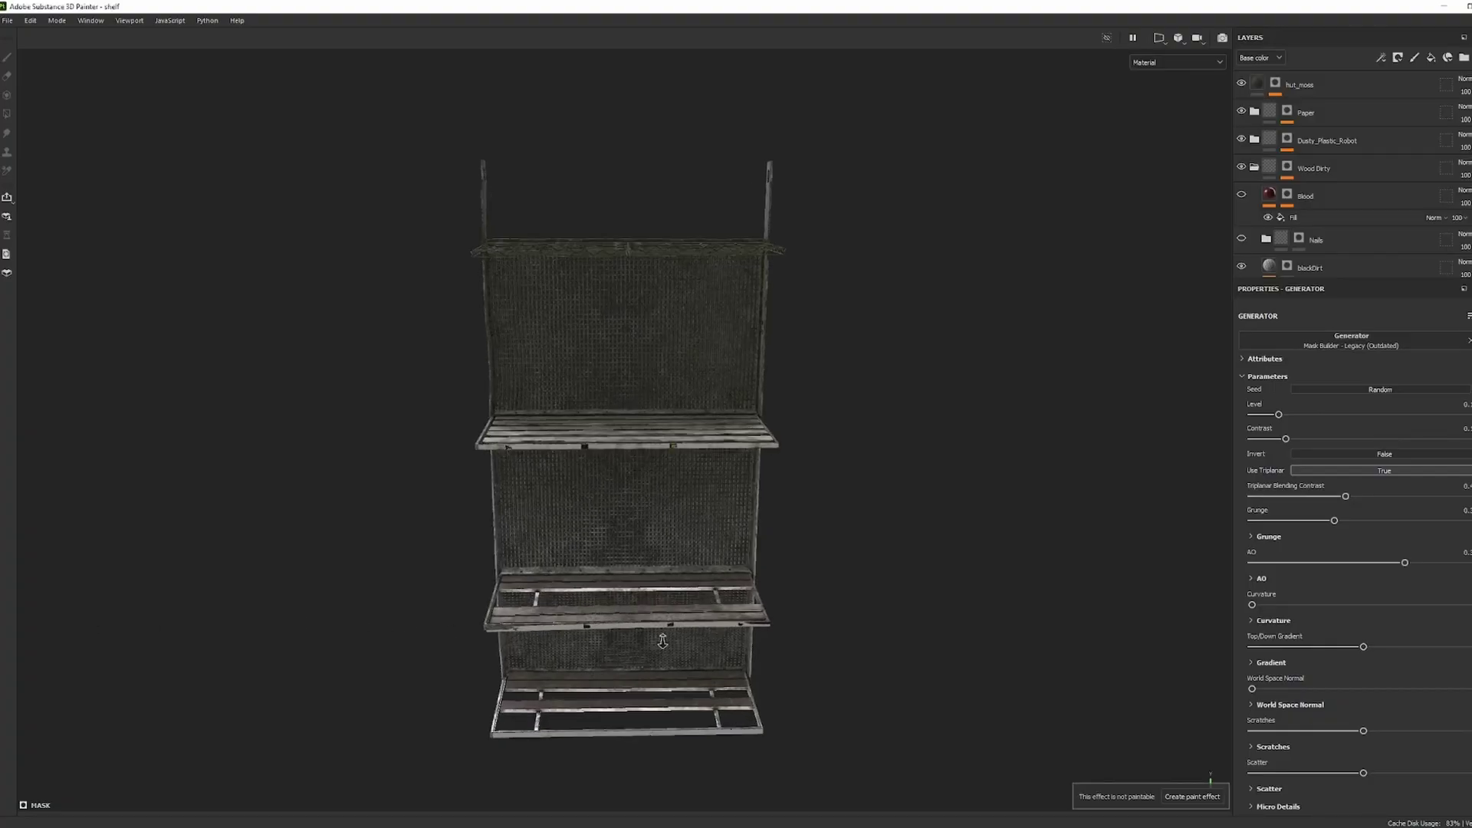
Step: Orbit the shelf to a three-quarter view, then turn the oat milk carton to its right side
alt+drag(663, 641, 851, 621)
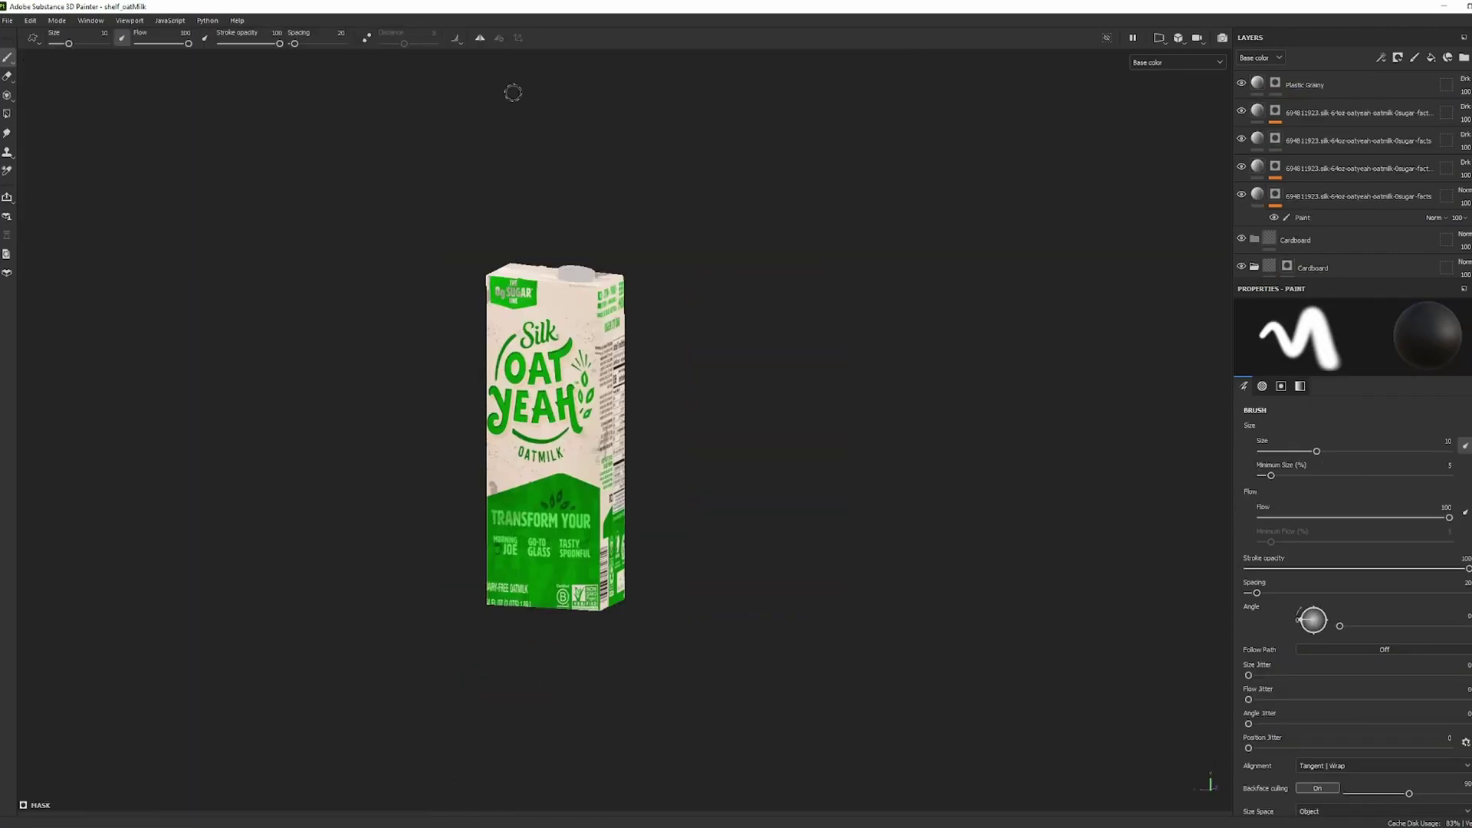
scroll(927, 384, up, 2)
mouse_move(927, 385)
alt+mouse_down()
mouse_move(811, 429)
mouse_move(582, 399)
alt+mouse_up()
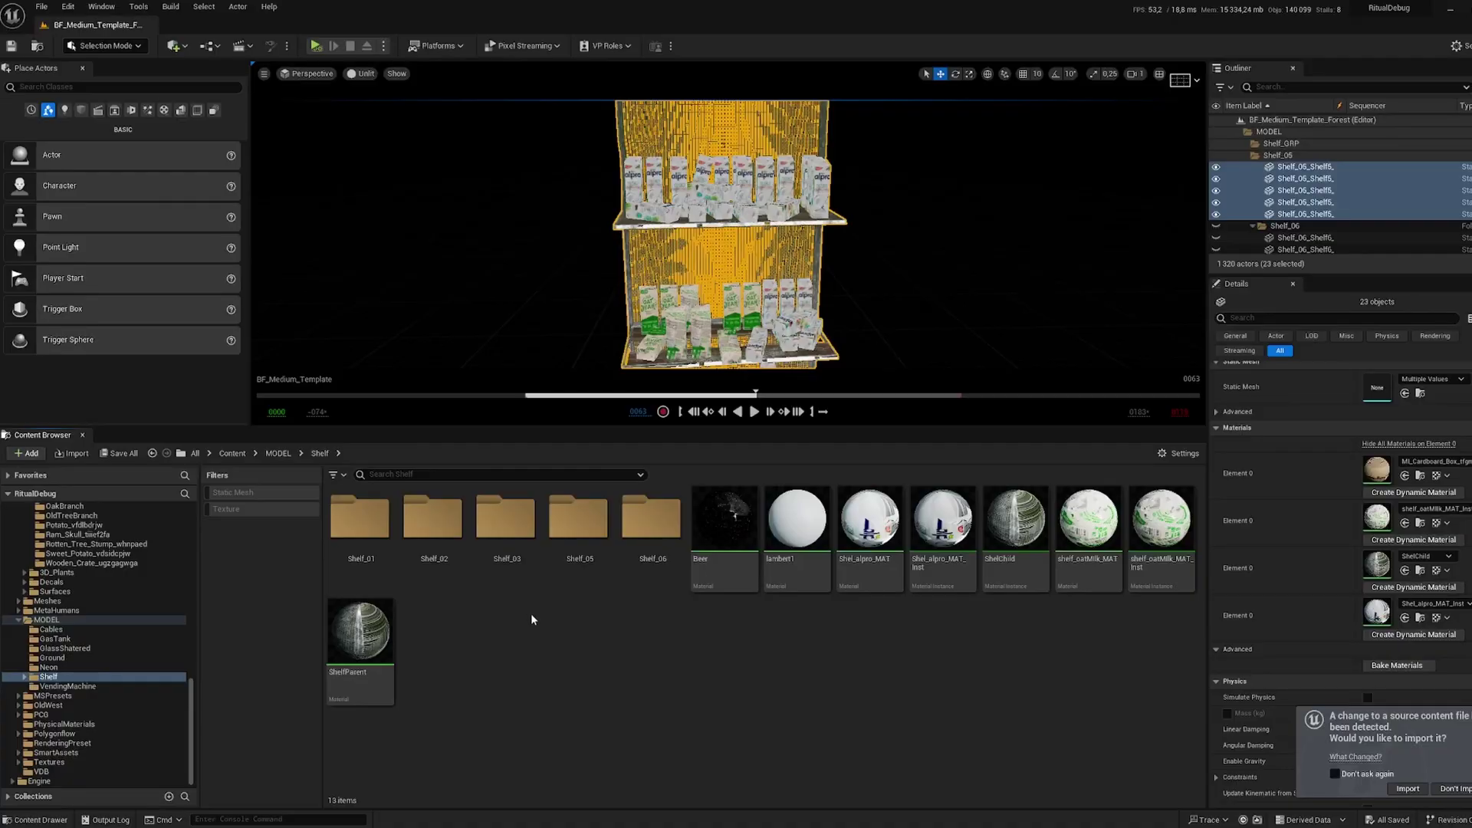
Step: Create a new Material asset and rearrange the shelfMetal05 color, spcr and bmp texture nodes
right_click(532, 615)
mouse_move(603, 459)
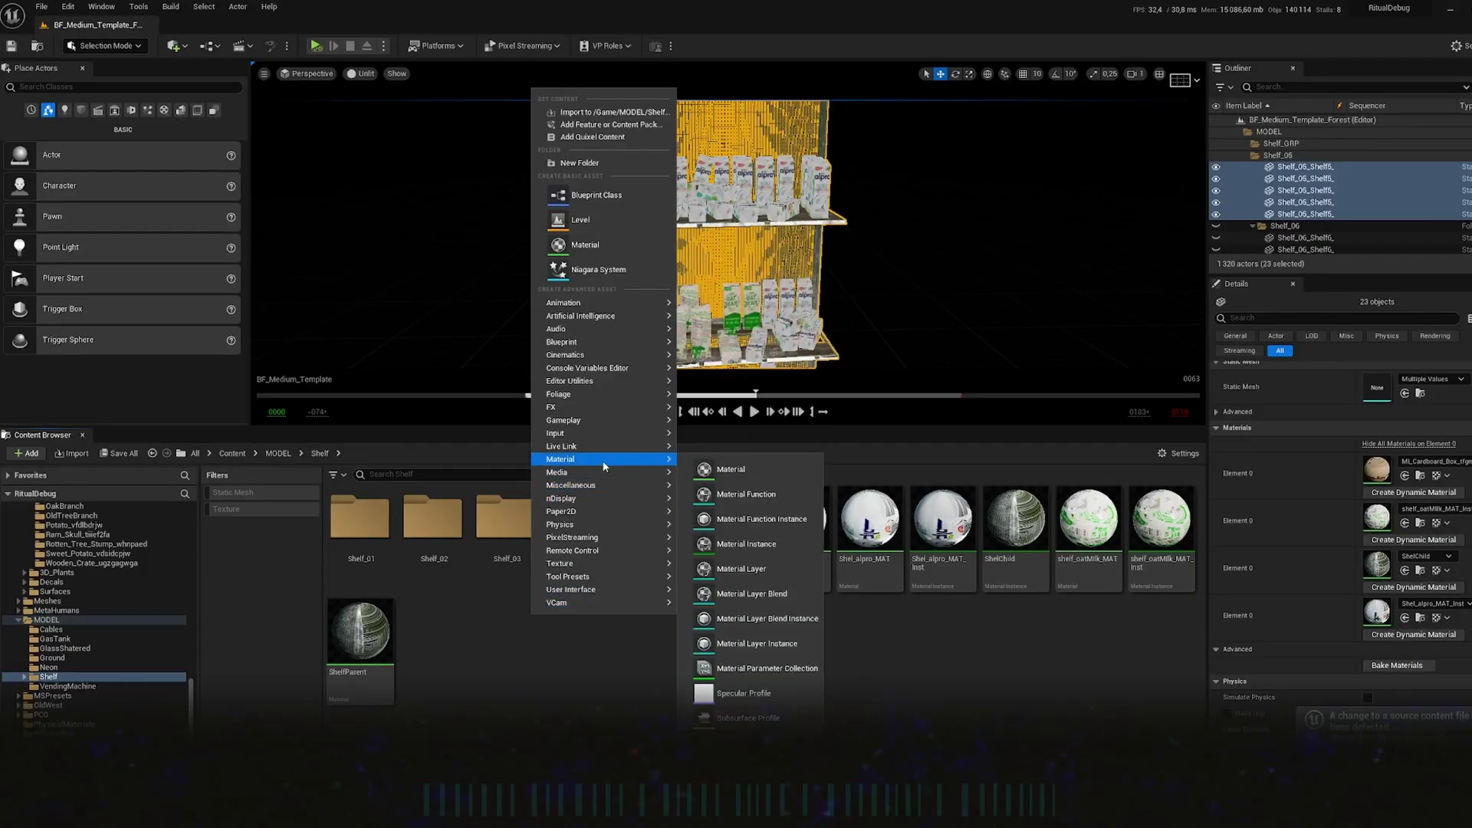
click(769, 463)
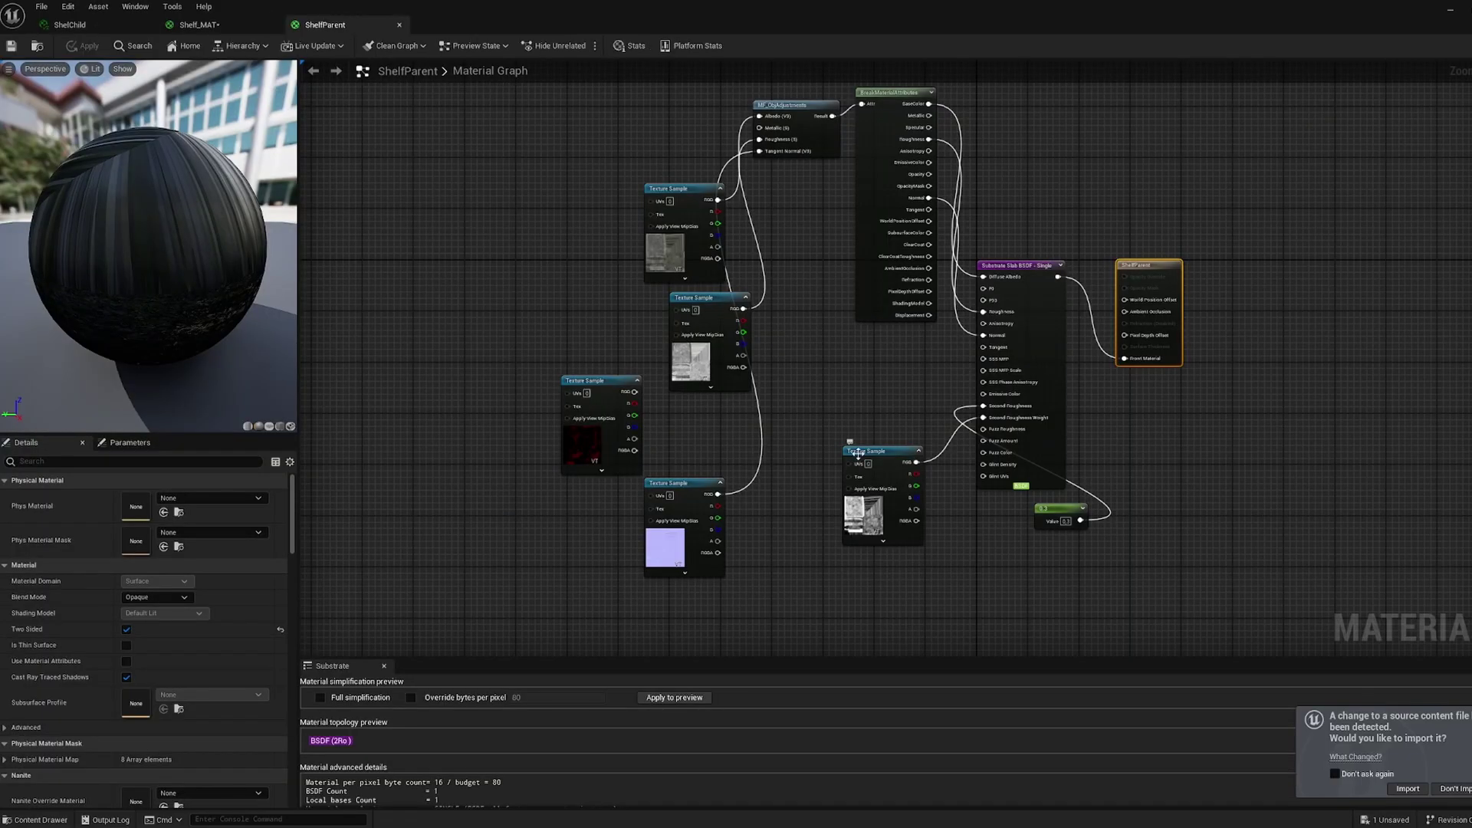
drag(673, 189, 550, 125)
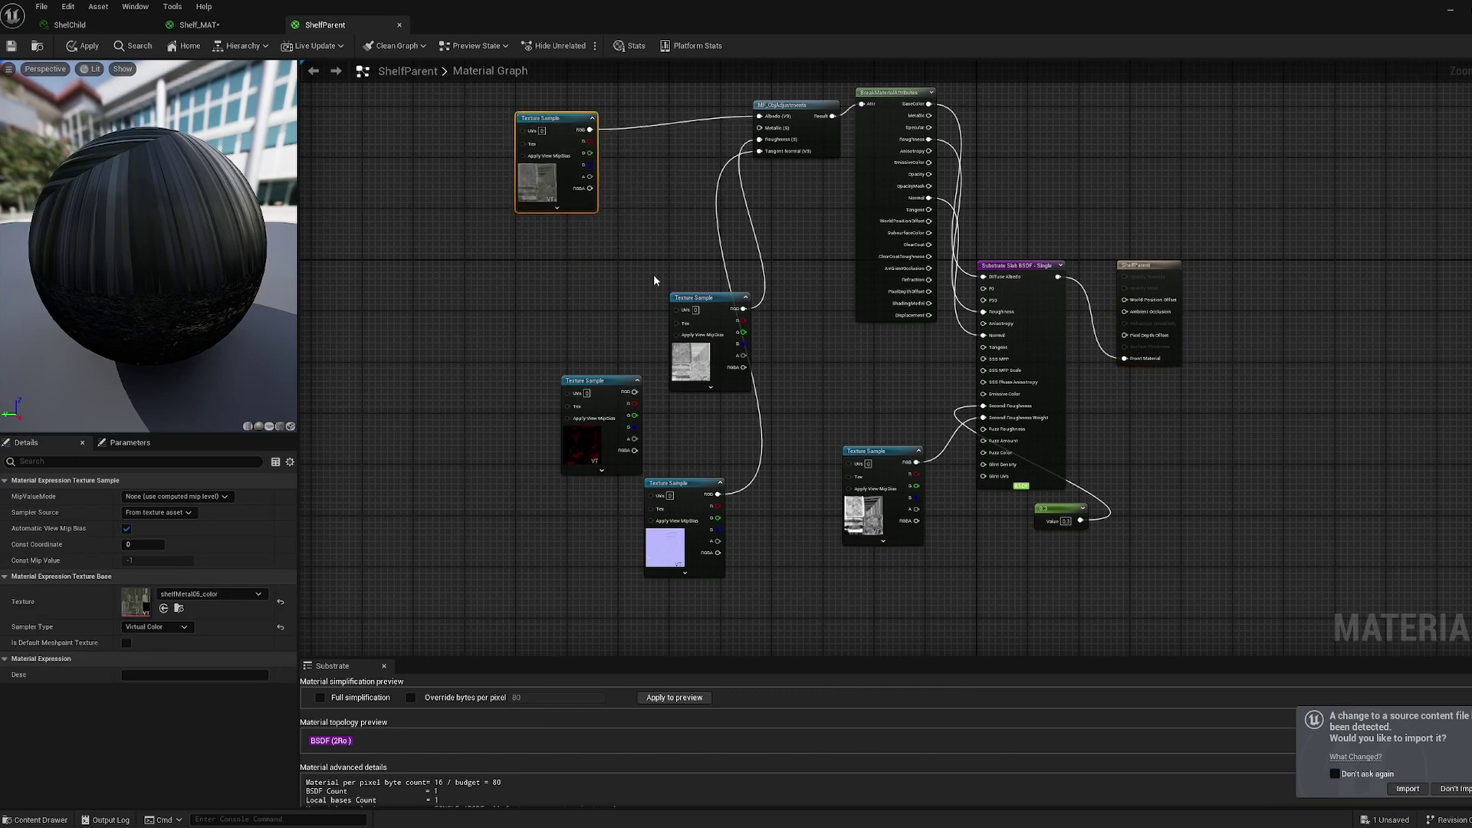
drag(697, 297, 555, 248)
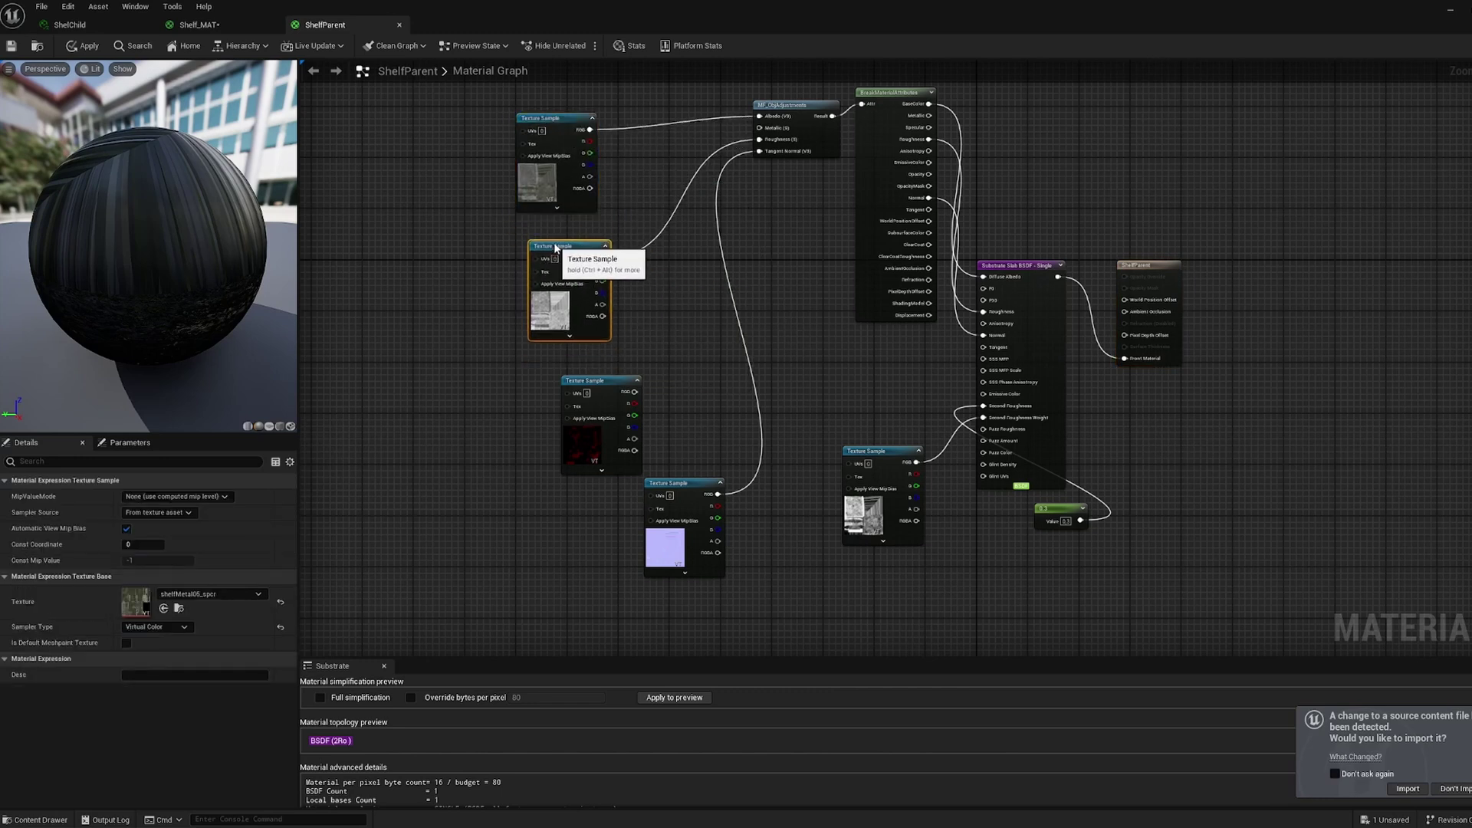
drag(575, 376, 329, 387)
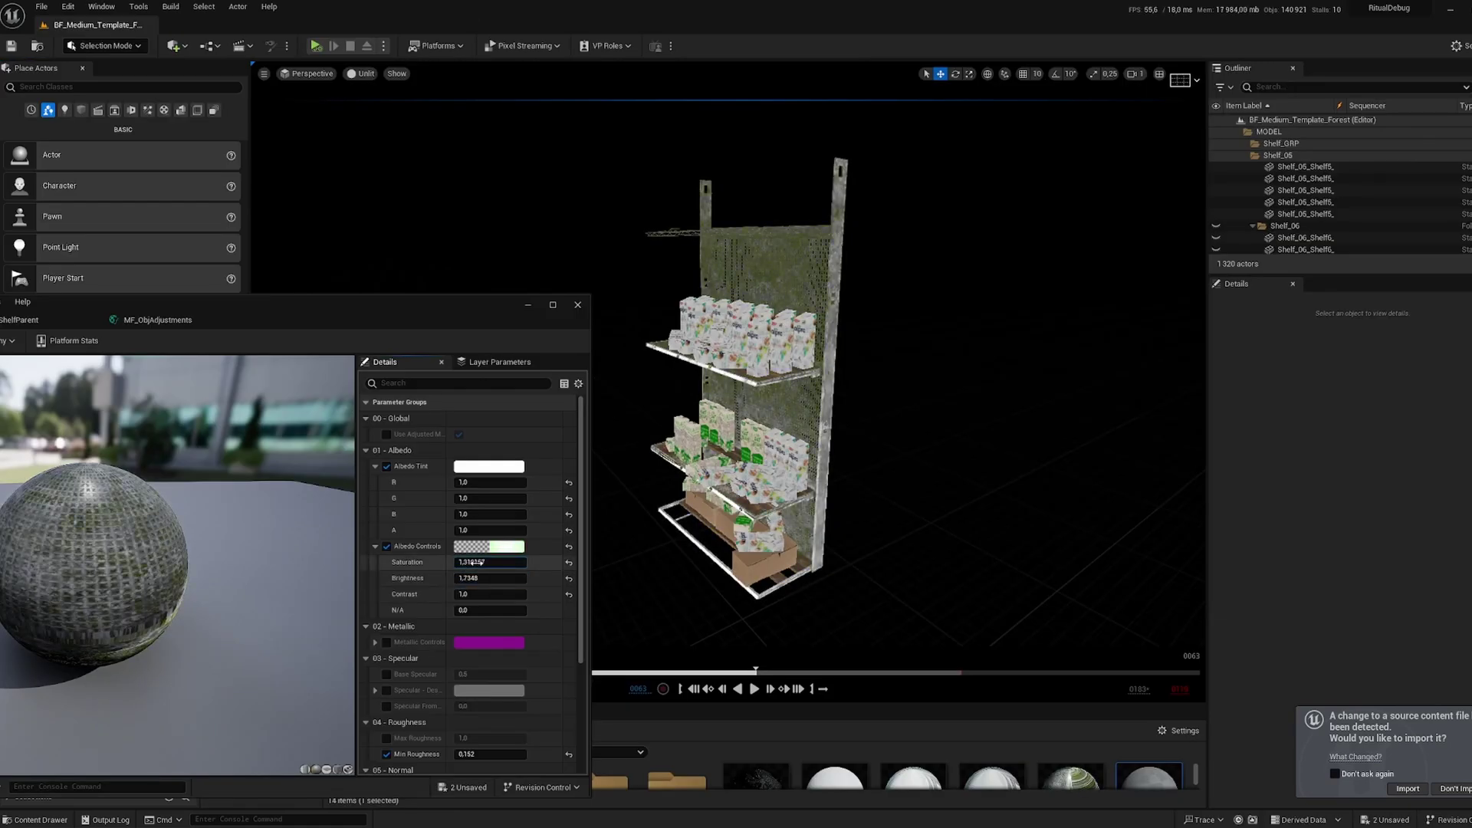
Step: Raise the albedo tint's red channel and the albedo contrast in the shelf material instance
drag(491, 482, 518, 482)
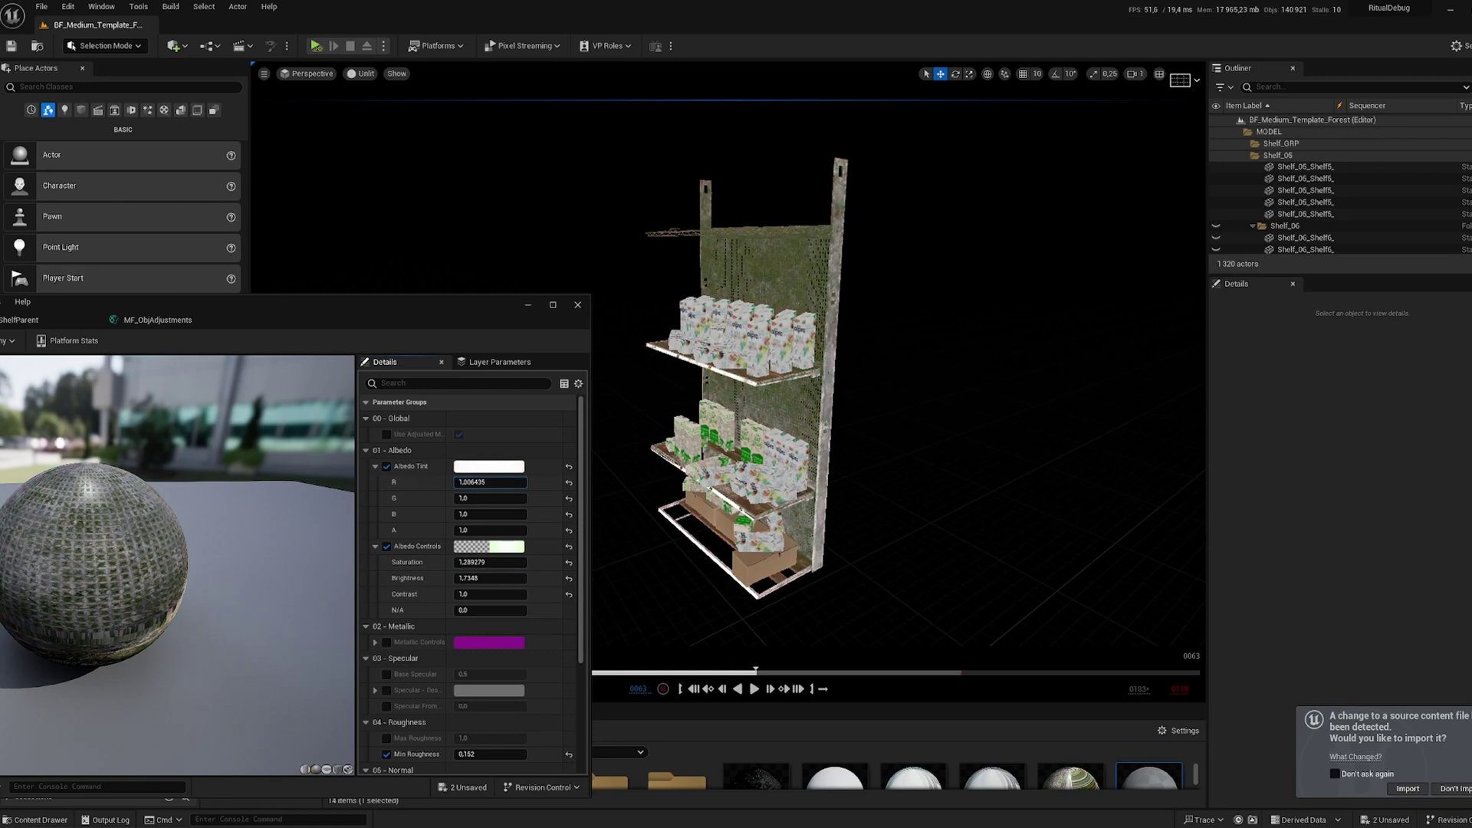
drag(460, 593, 484, 594)
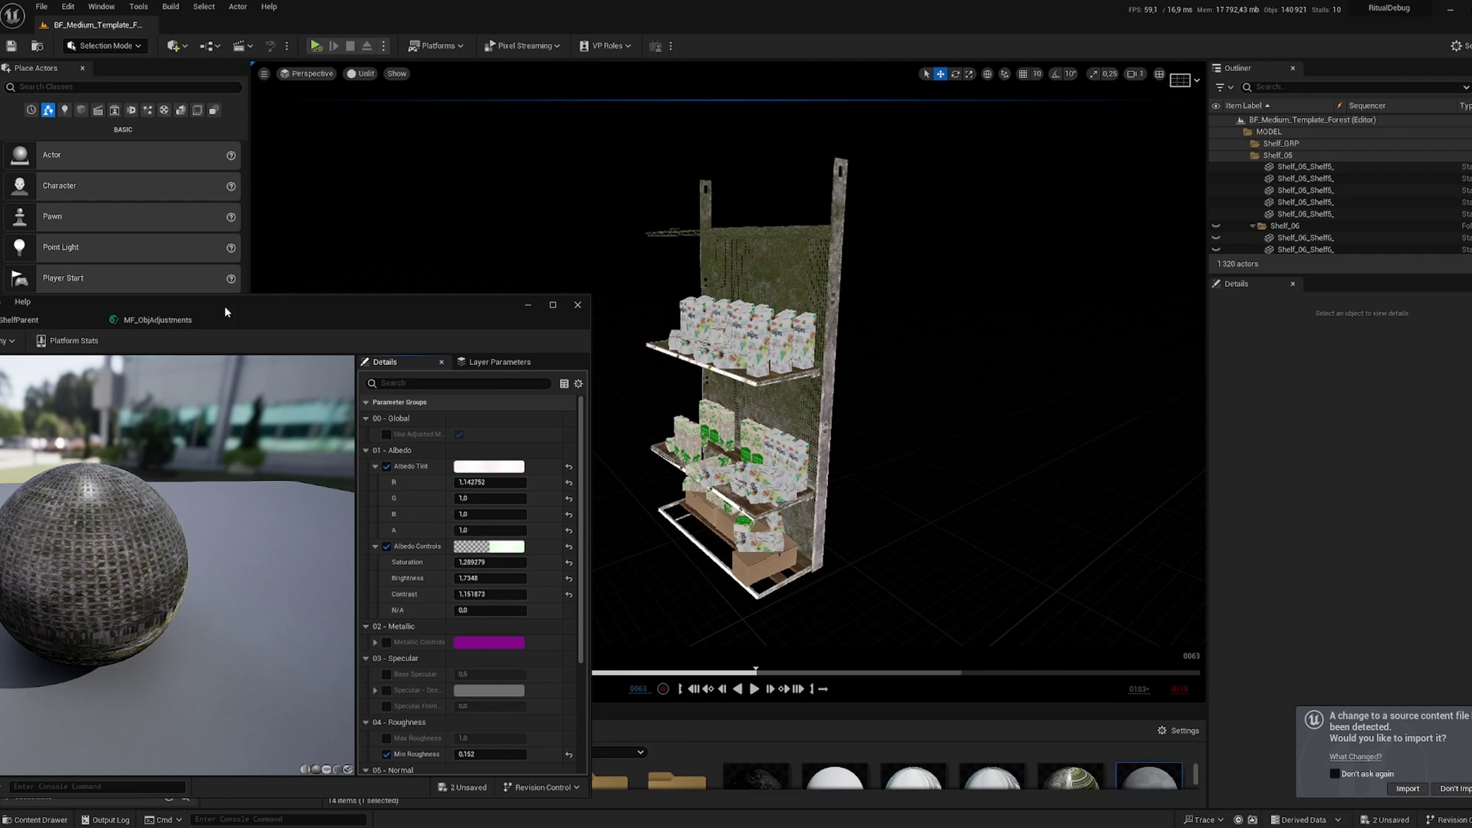
mouse_move(226, 310)
mouse_down()
mouse_move(338, 345)
mouse_move(430, 405)
mouse_up()
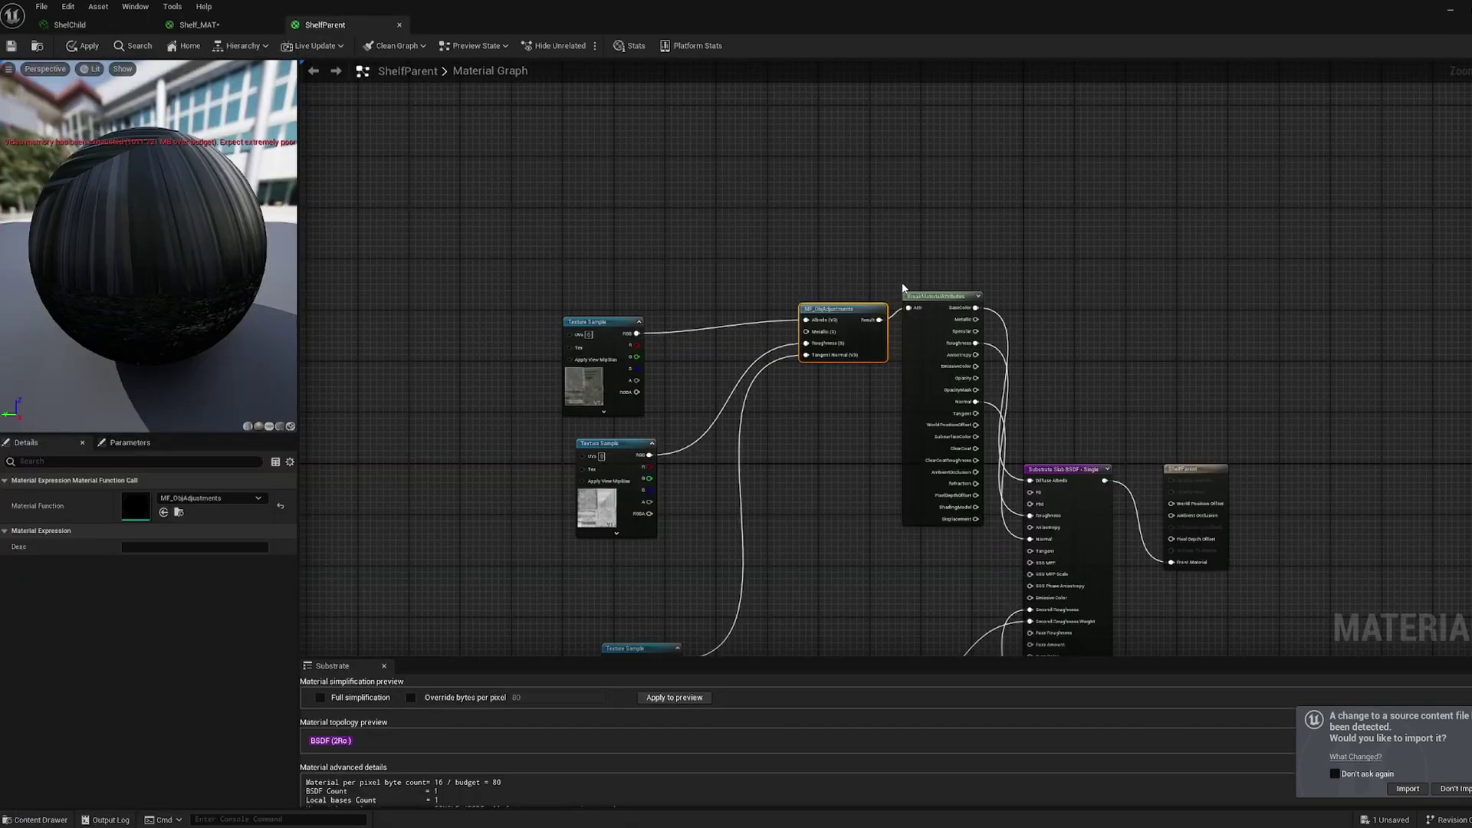
scroll(820, 311, up, 2)
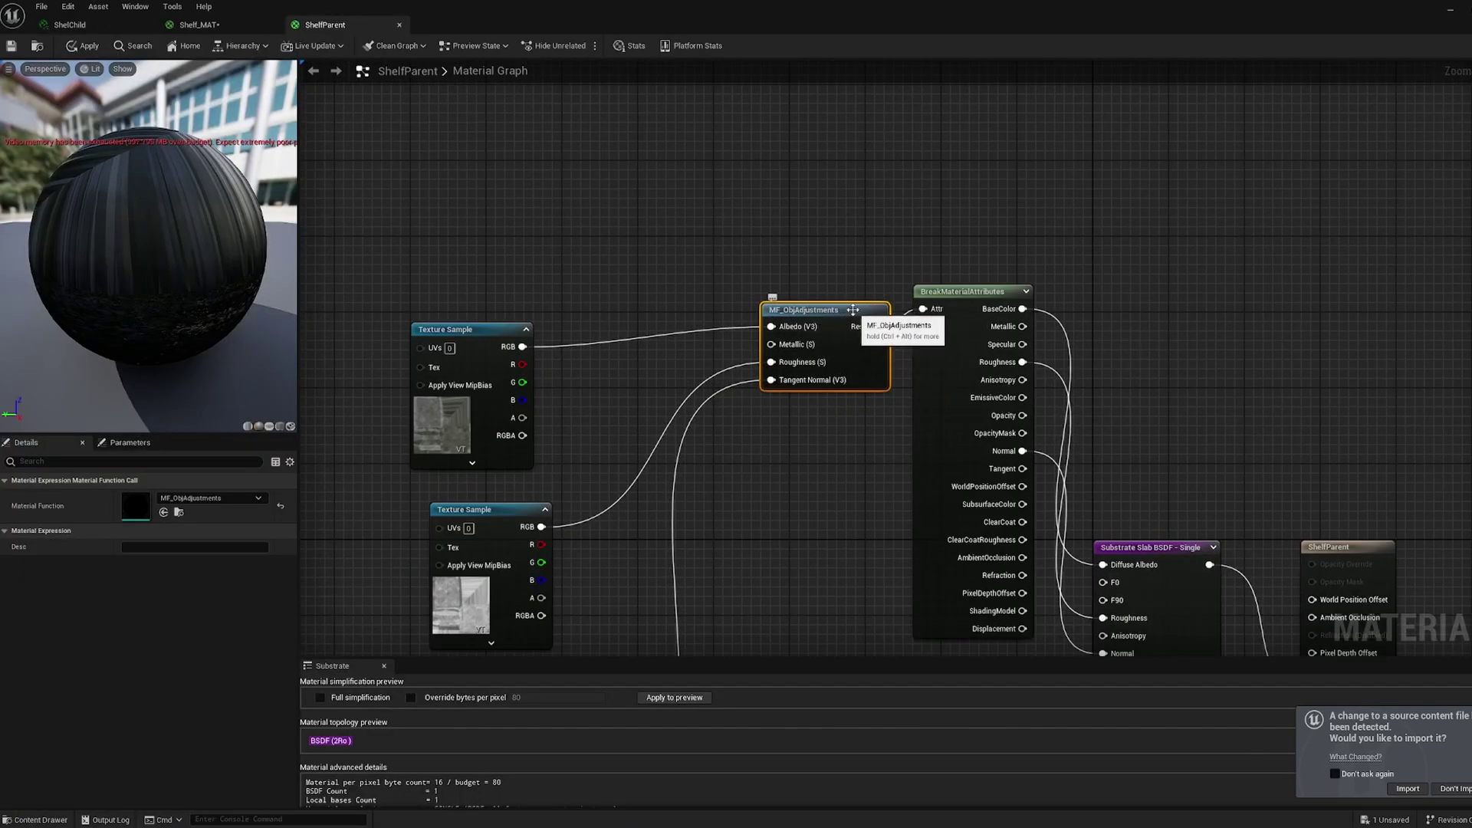
Step: In MF_ObjAdjustments, inspect the Albedo Controls, 1-x, Multiply and Desaturation nodes
double_click(852, 308)
scroll(1168, 358, down, 3)
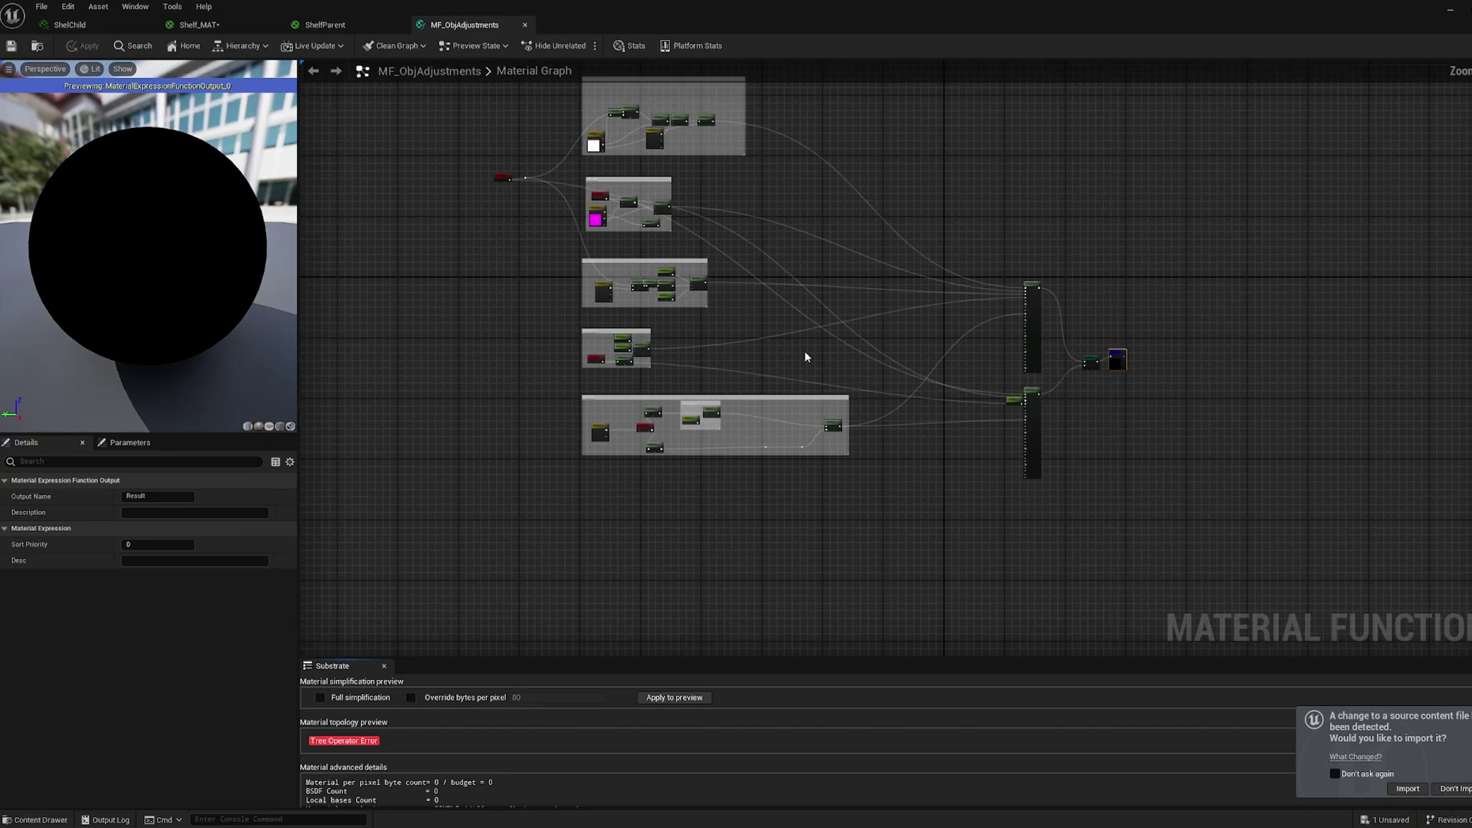
right_drag(743, 202, 970, 402)
scroll(851, 334, up, 3)
scroll(853, 444, up, 2)
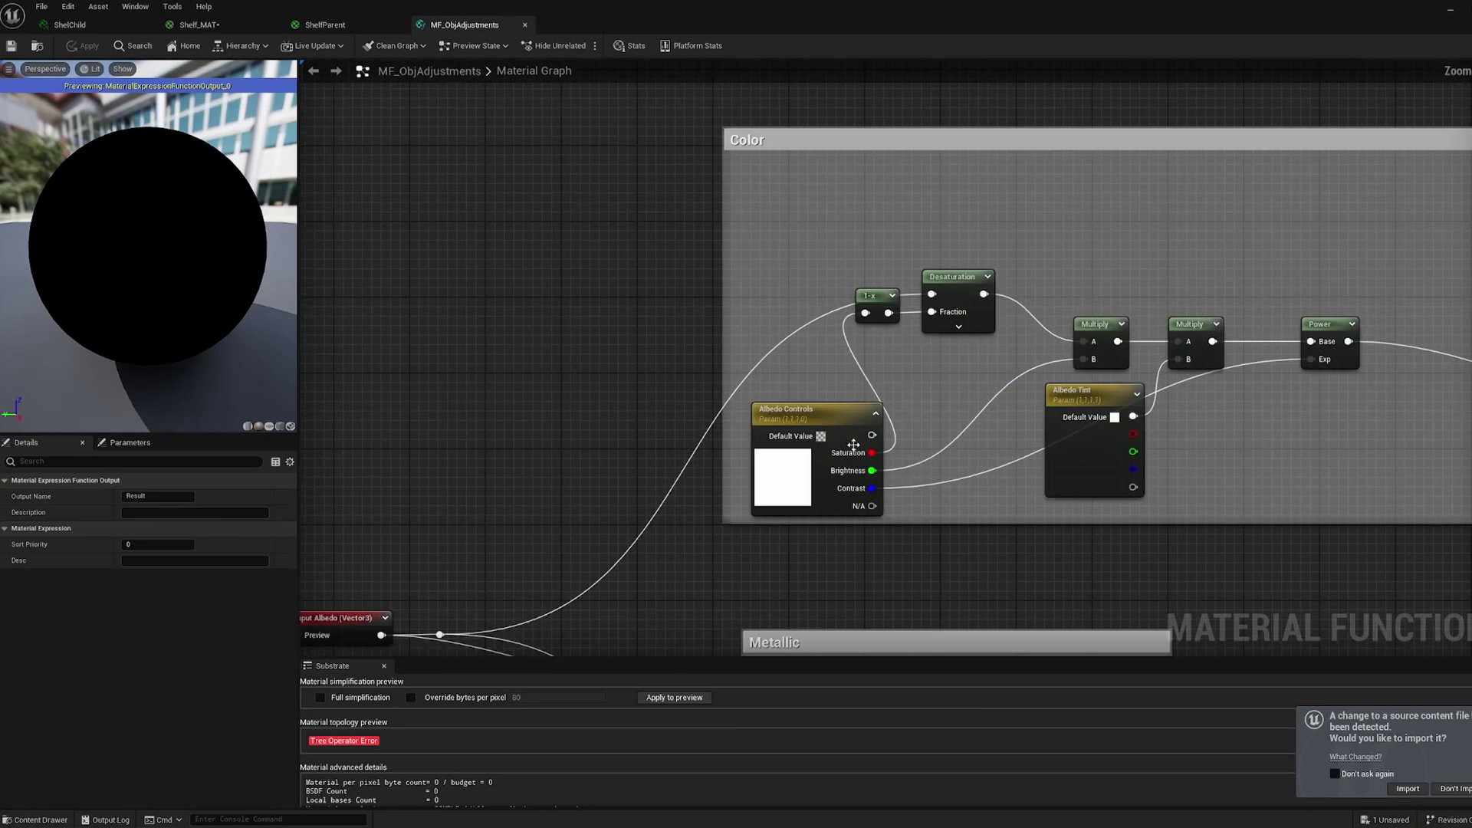
click(814, 414)
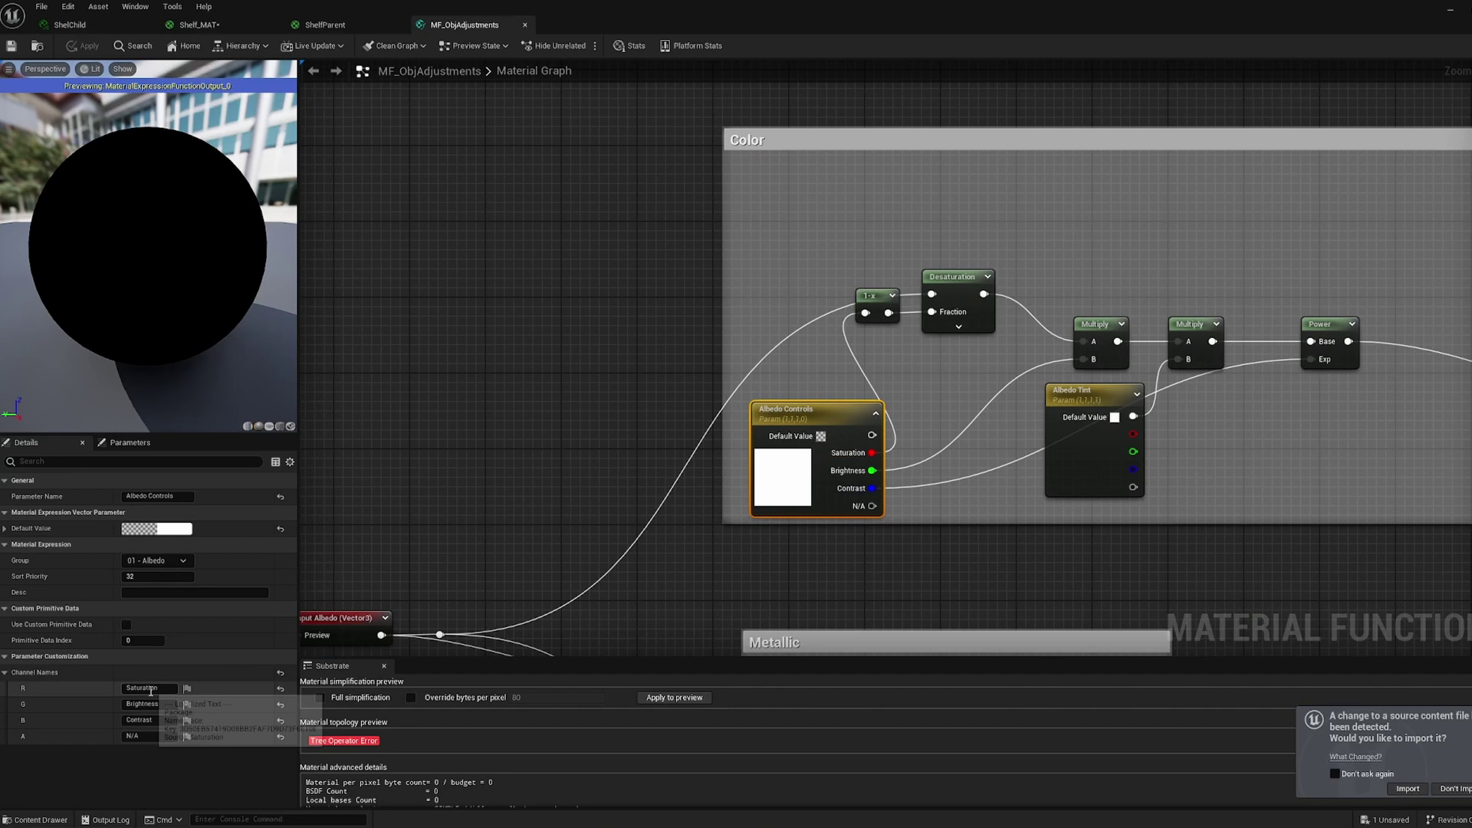
click(871, 294)
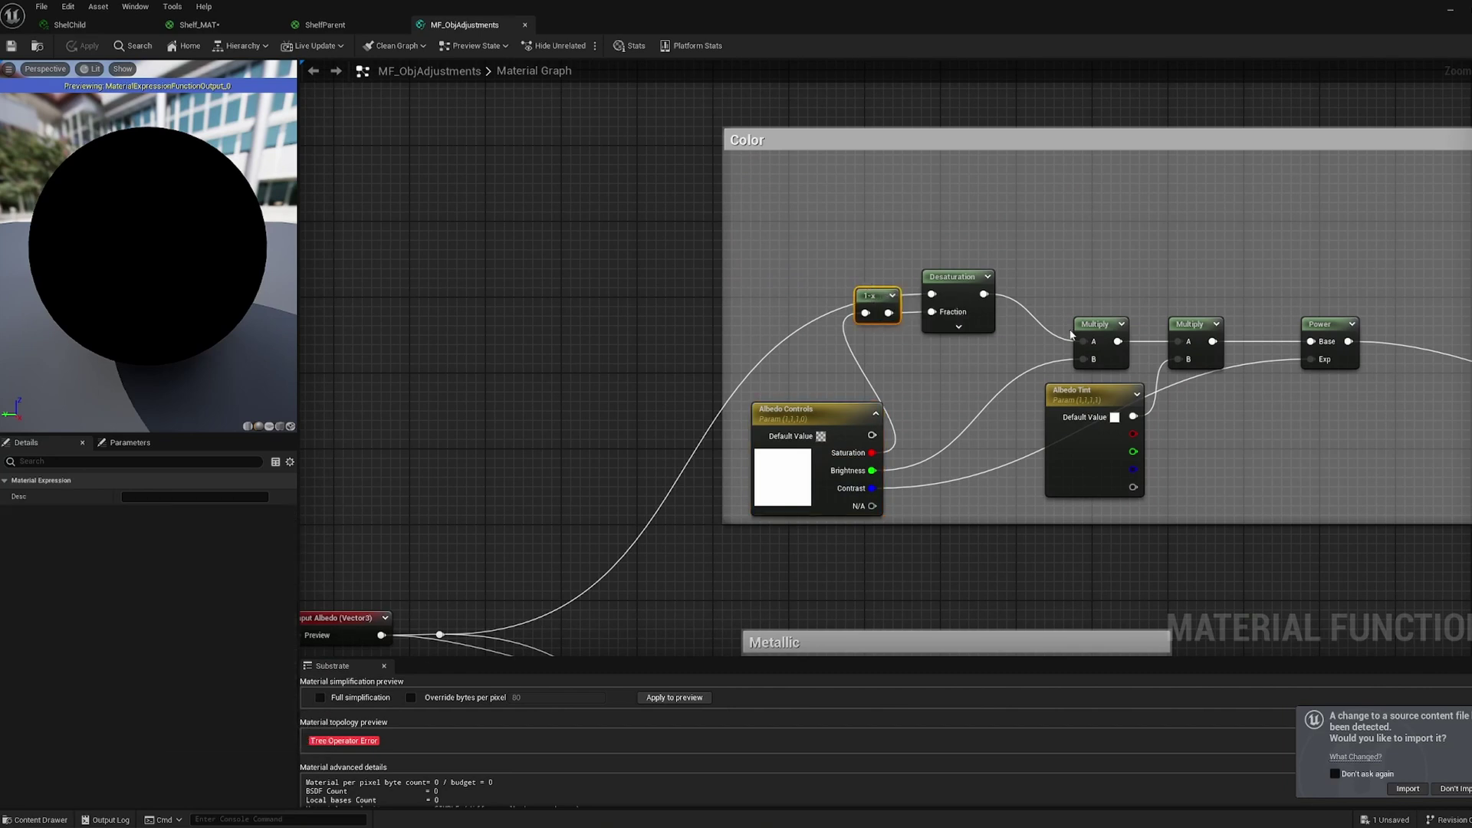
click(1092, 324)
click(965, 292)
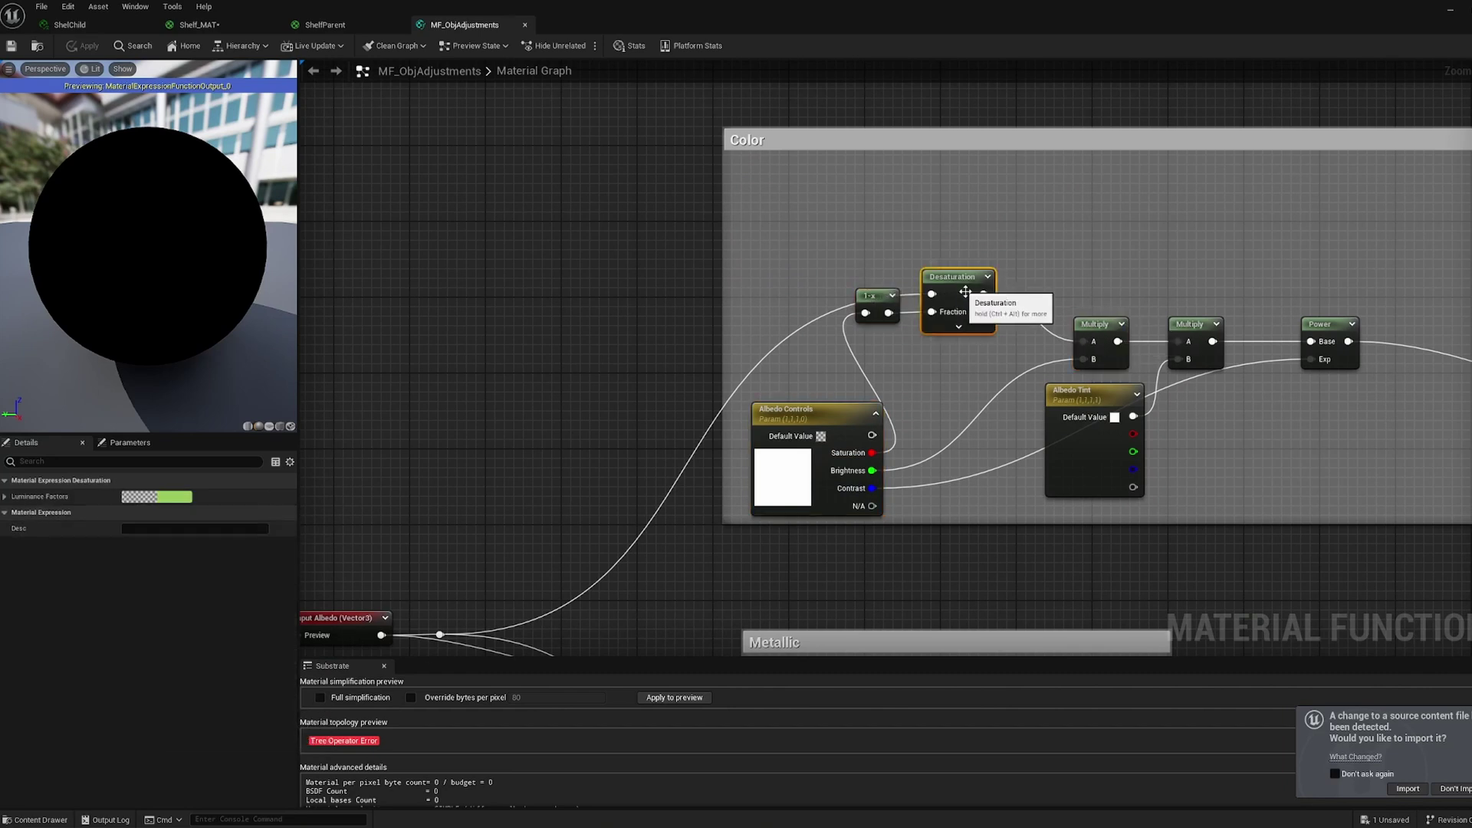
scroll(940, 410, down, 2)
scroll(717, 404, down, 1)
scroll(1045, 526, down, 3)
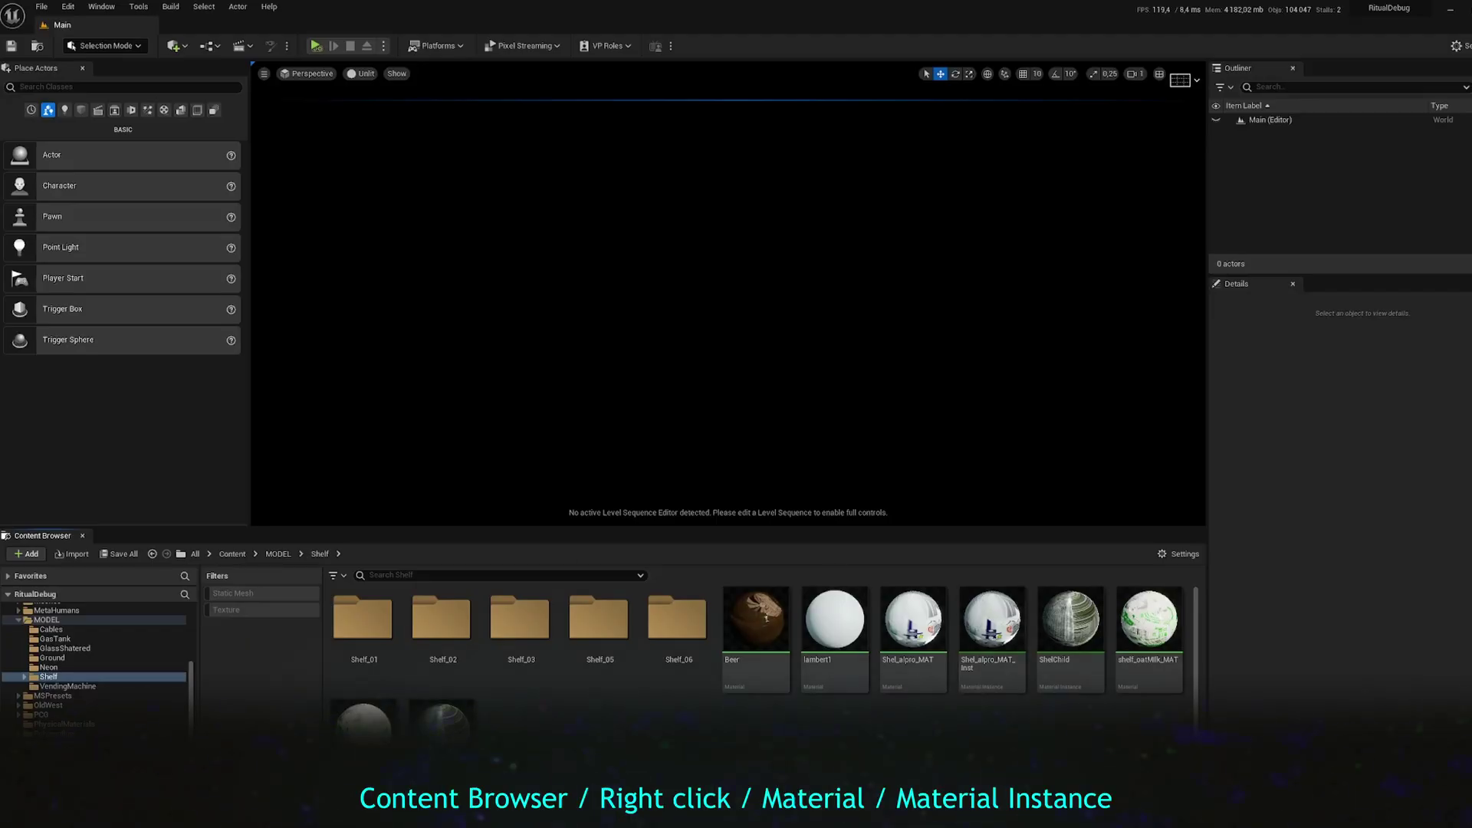
Step: Add a ShelfChildren_MAT material instance in the Shelf folder, parented to ShelfParent
right_click(711, 720)
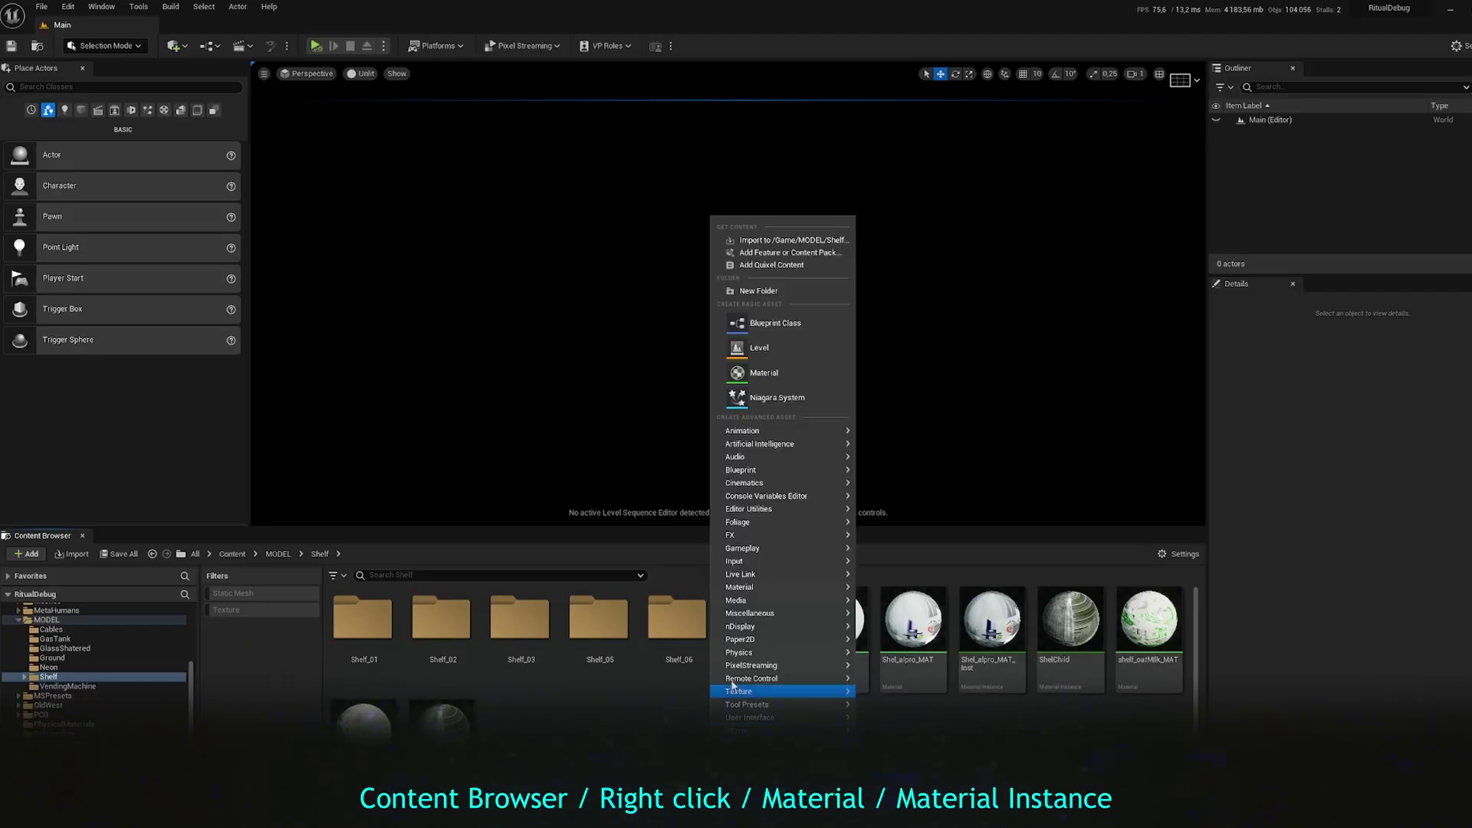
click(909, 634)
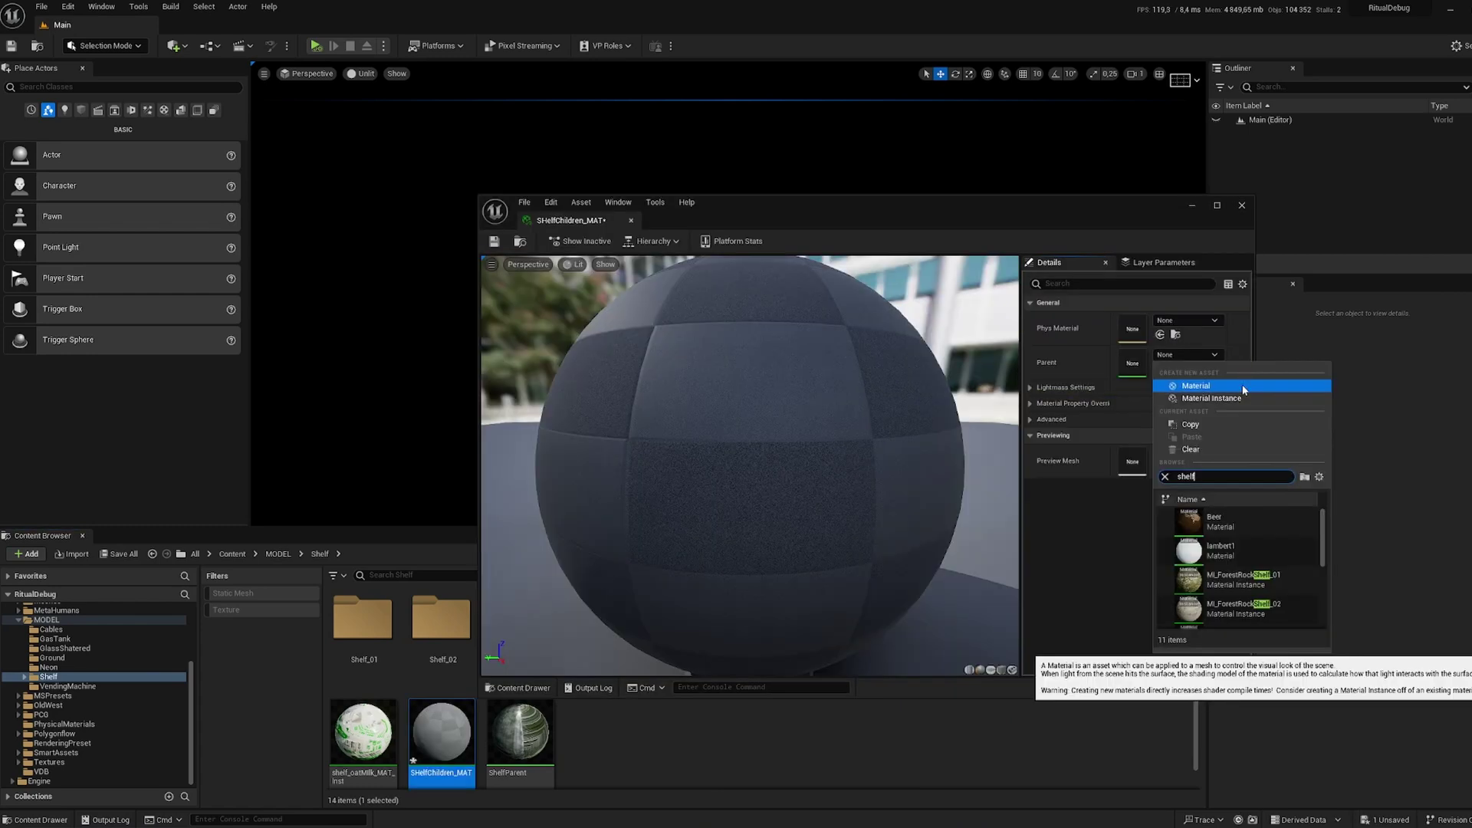
text(pare)
click(1269, 522)
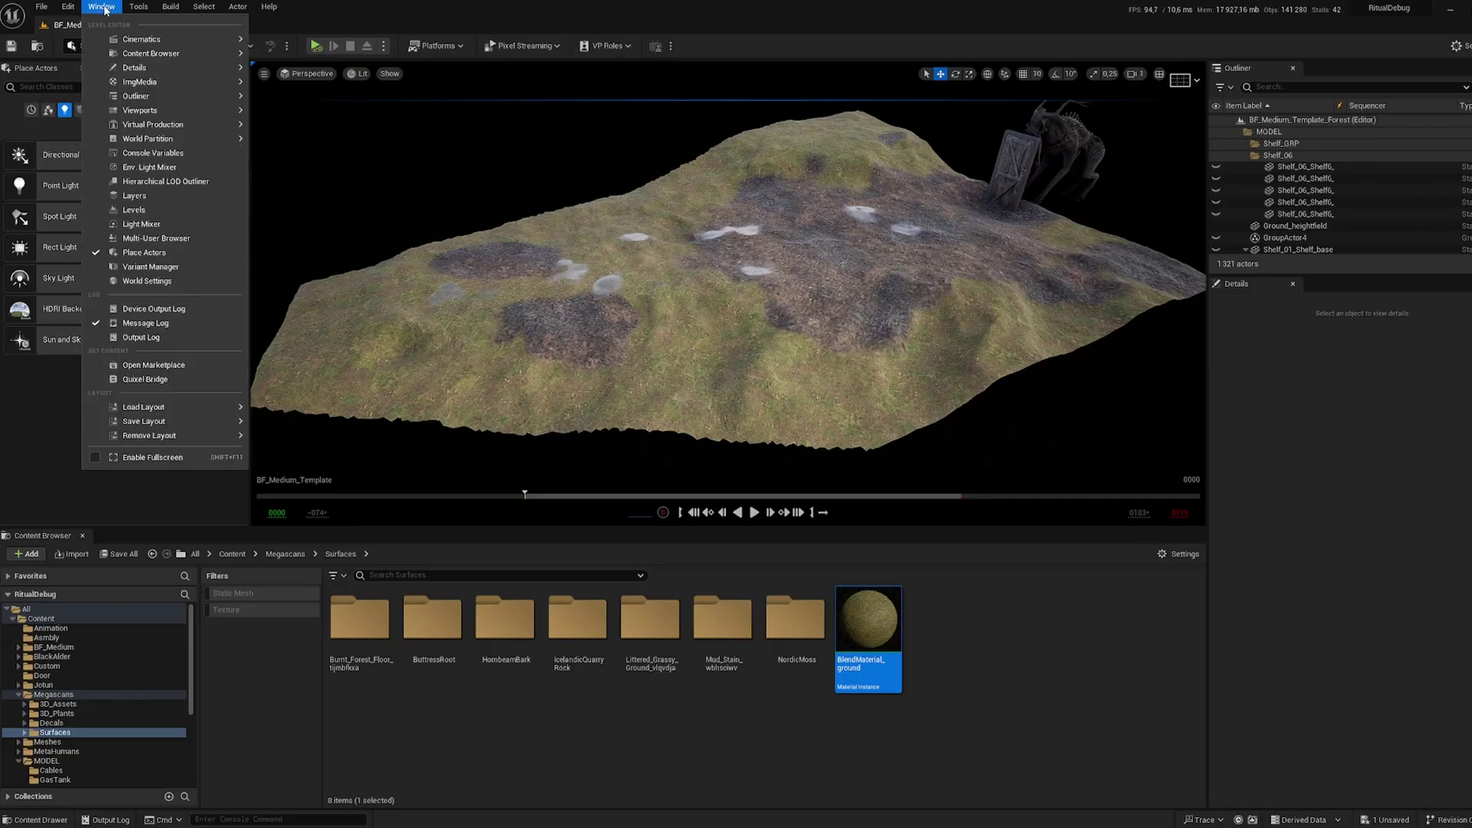
Step: Create a Megascans material blend via Quixel Bridge and mesh-paint the whitish blend onto the terrain
click(195, 390)
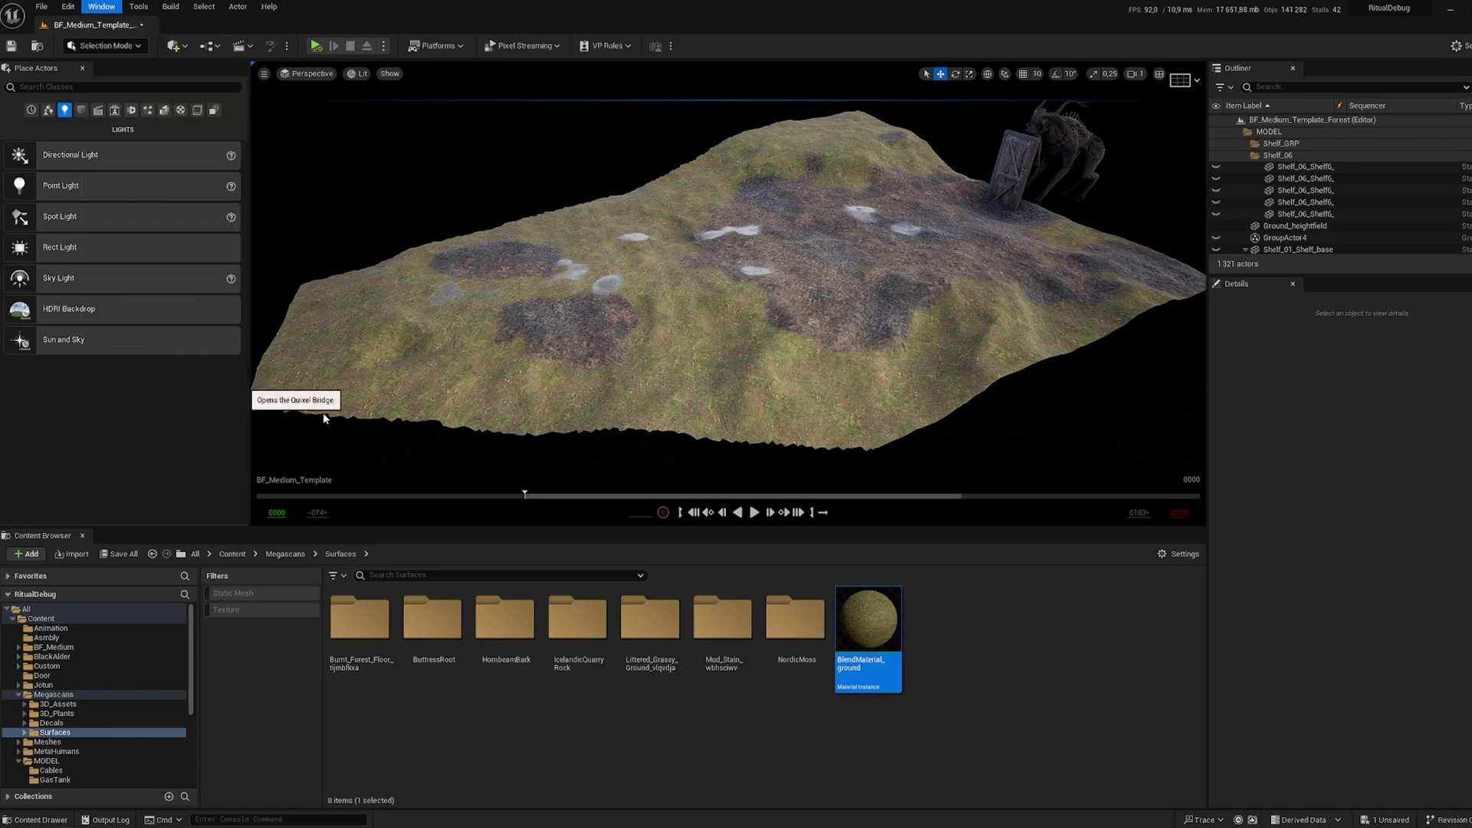
click(1242, 707)
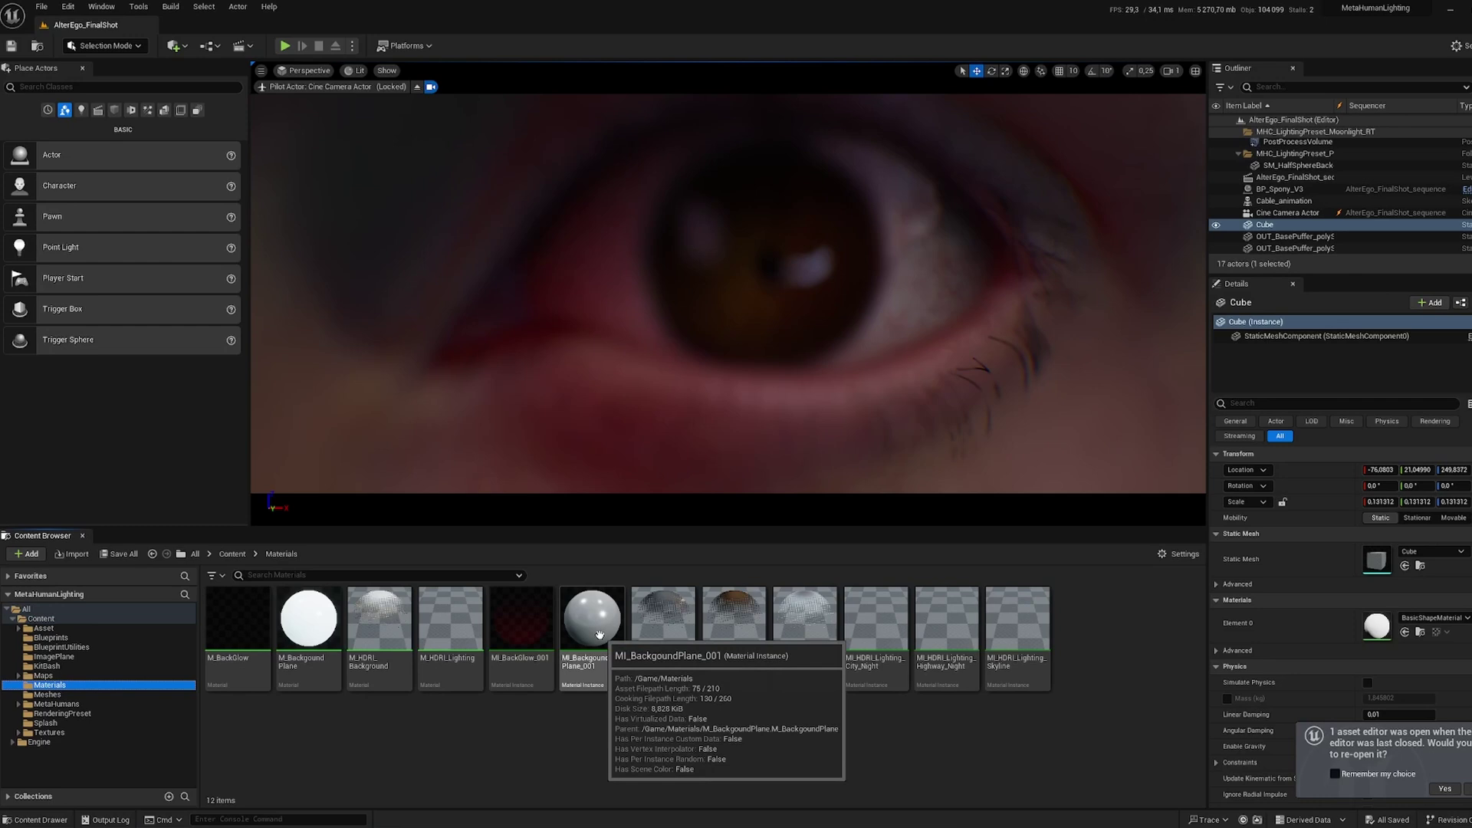
drag(593, 627, 749, 639)
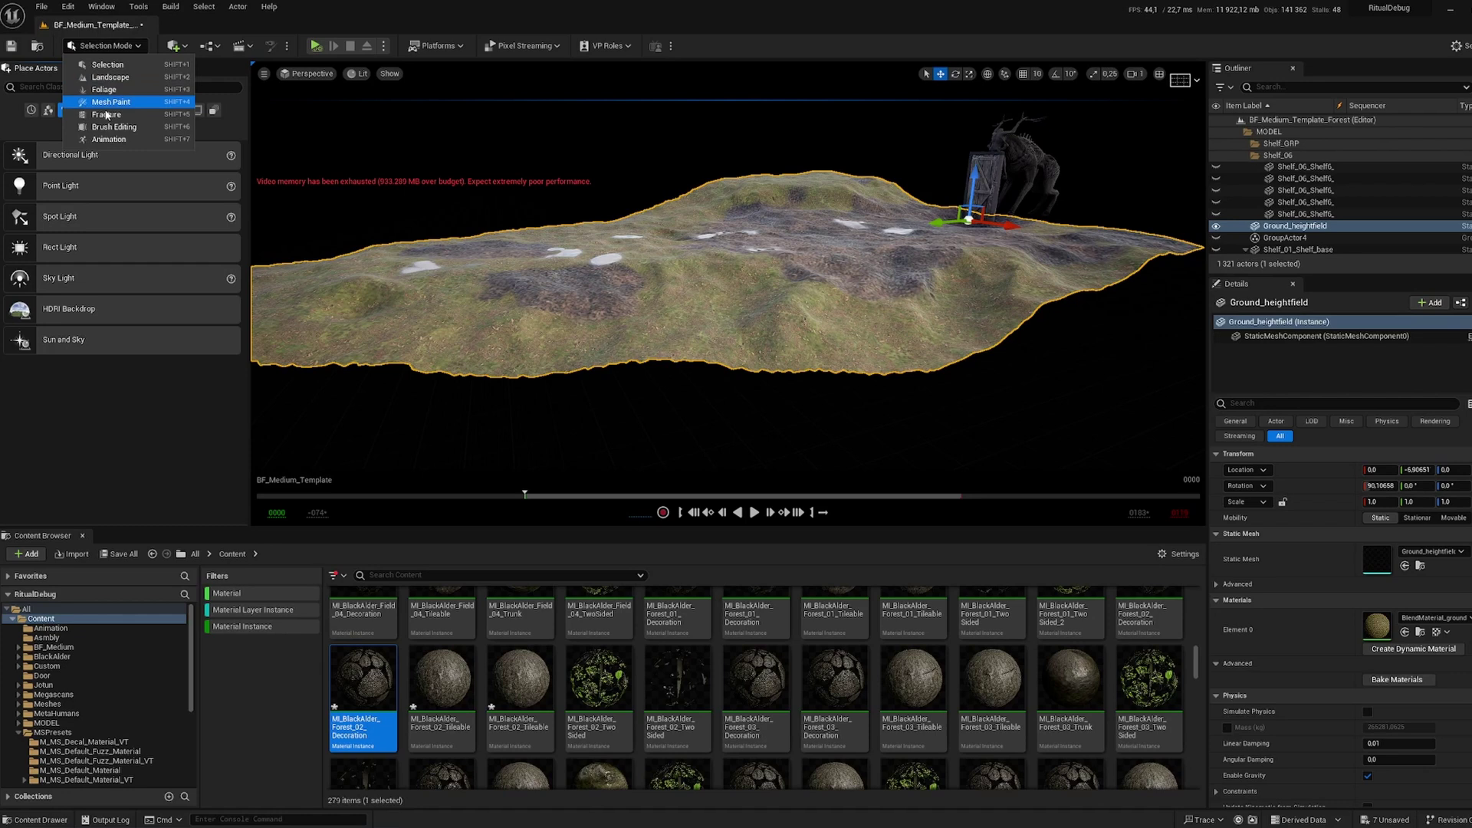
click(116, 105)
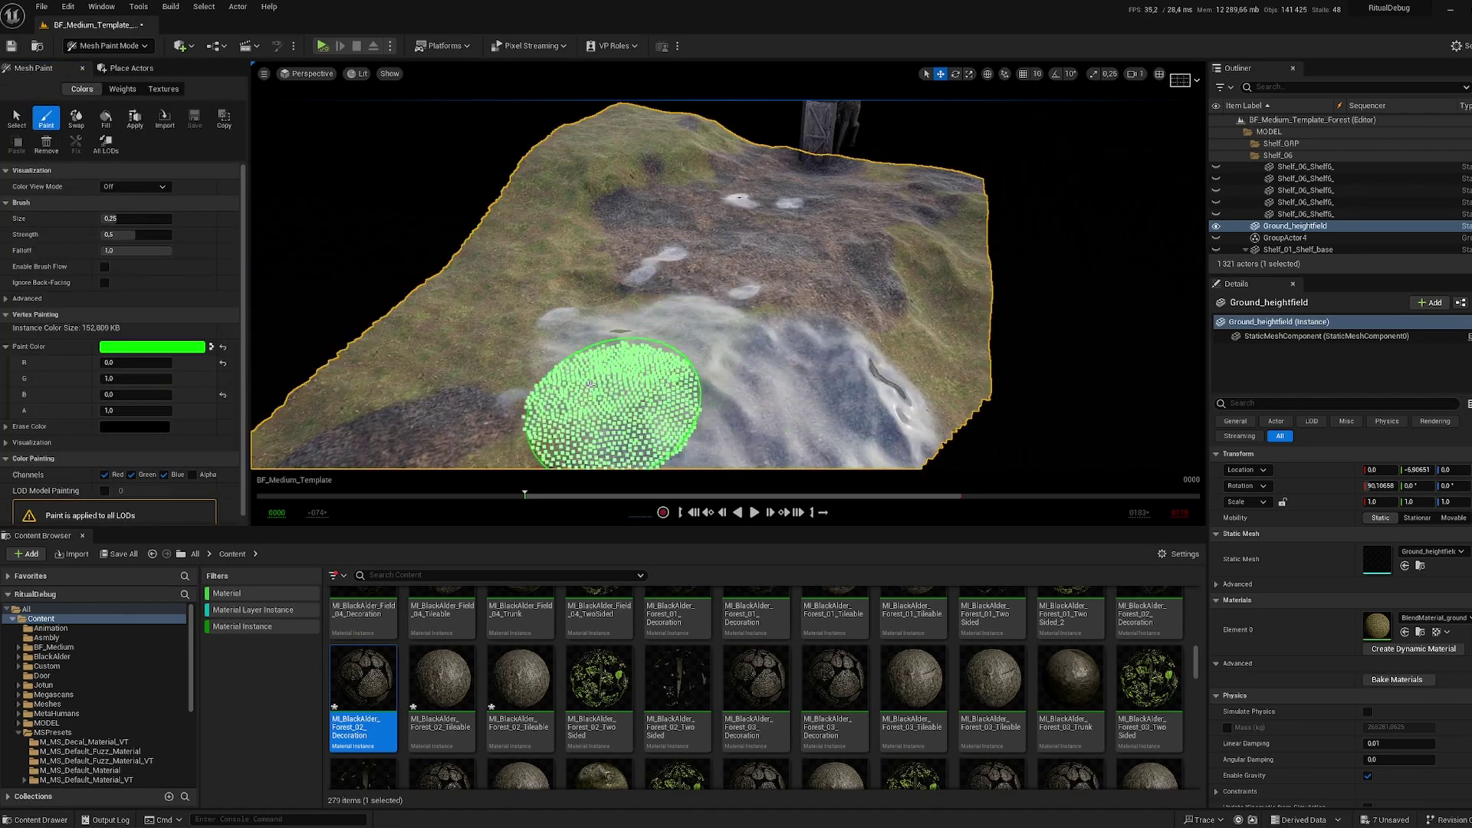
drag(589, 384, 553, 296)
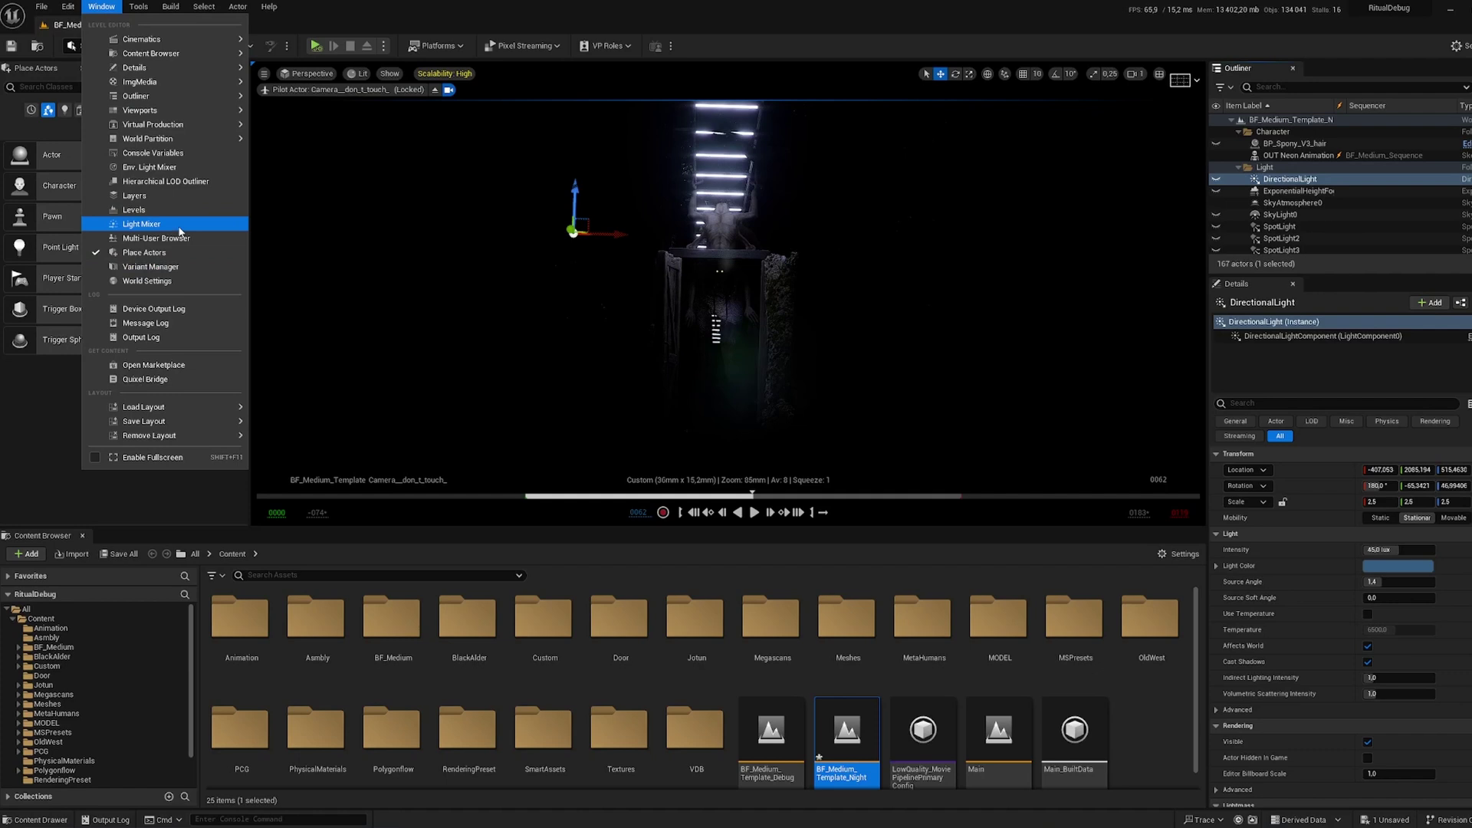
Step: Open and reposition the Env. Light Mixer, then unhide DirectionalLight in the Outliner
click(170, 170)
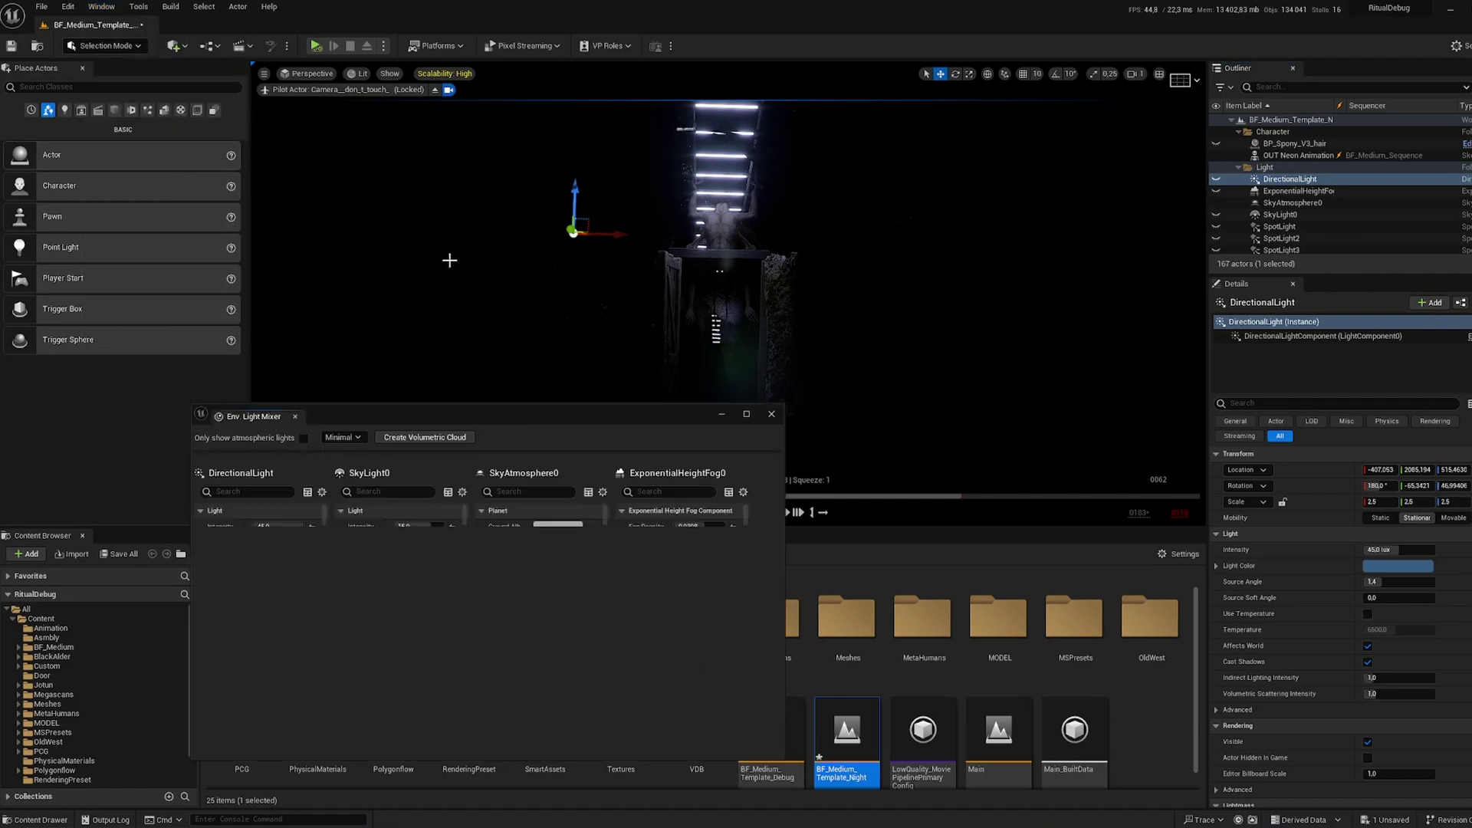
drag(524, 413, 427, 287)
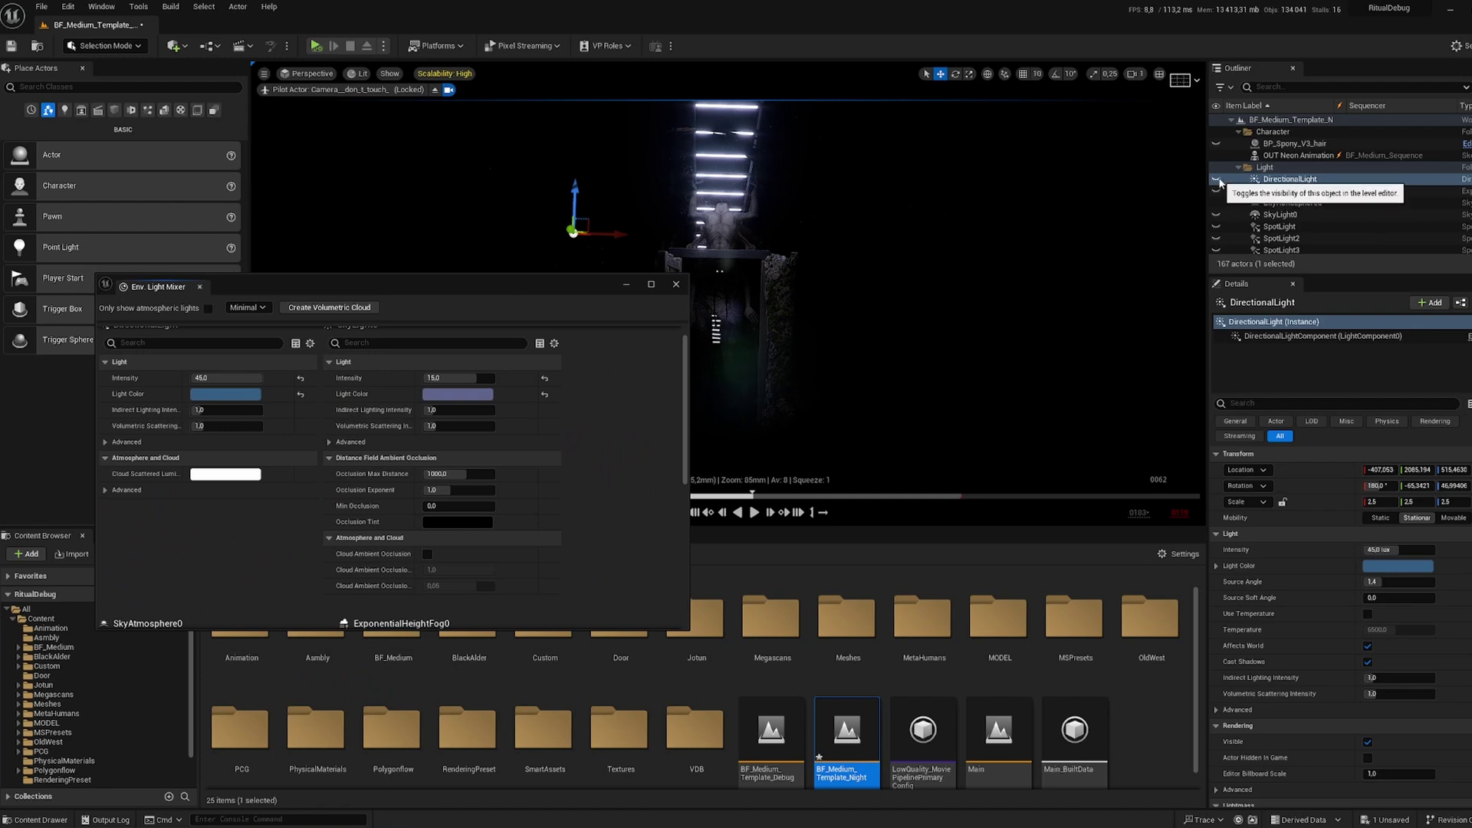
click(1222, 182)
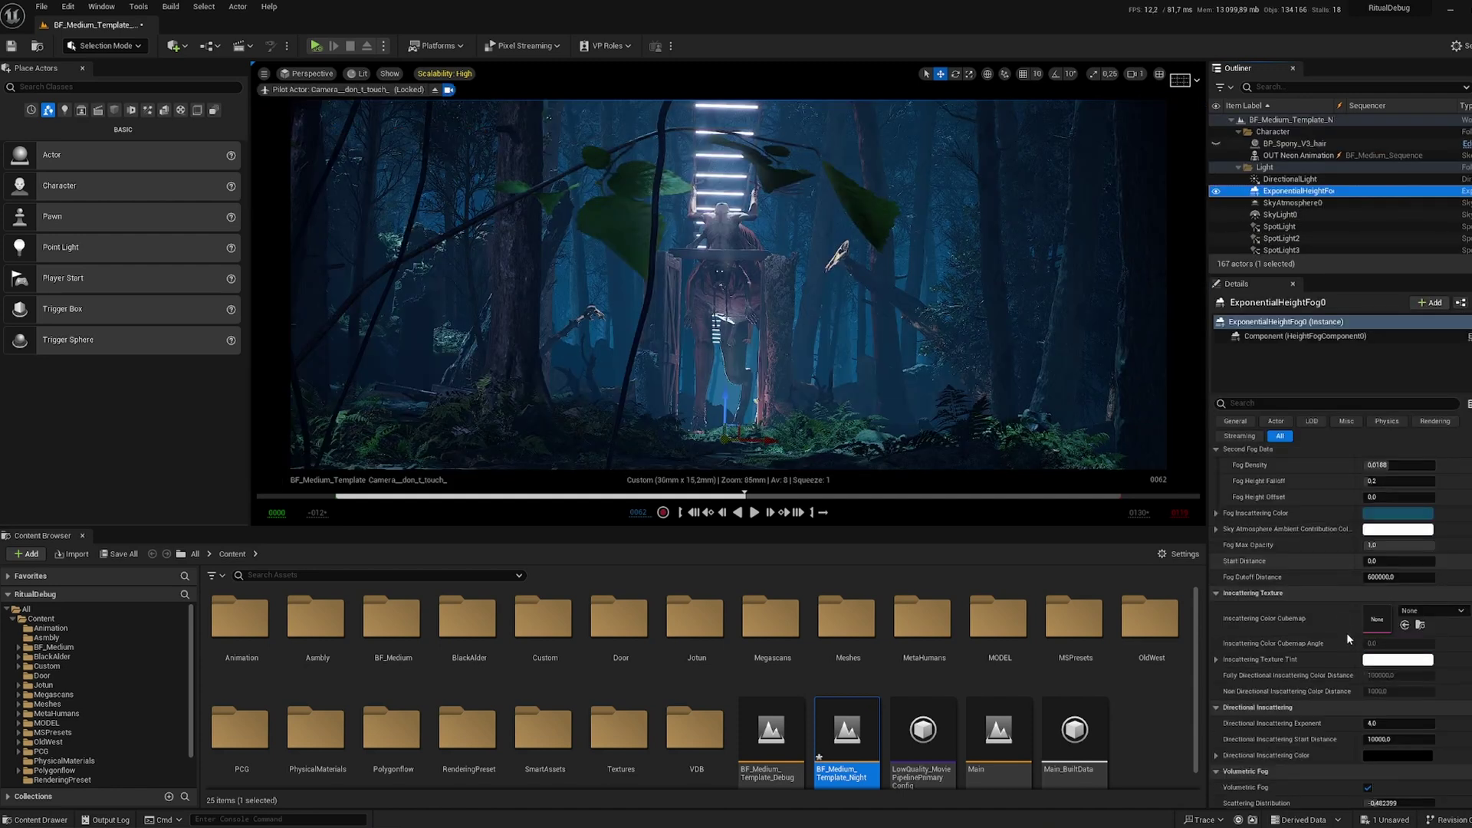
scroll(1347, 633, down, 1)
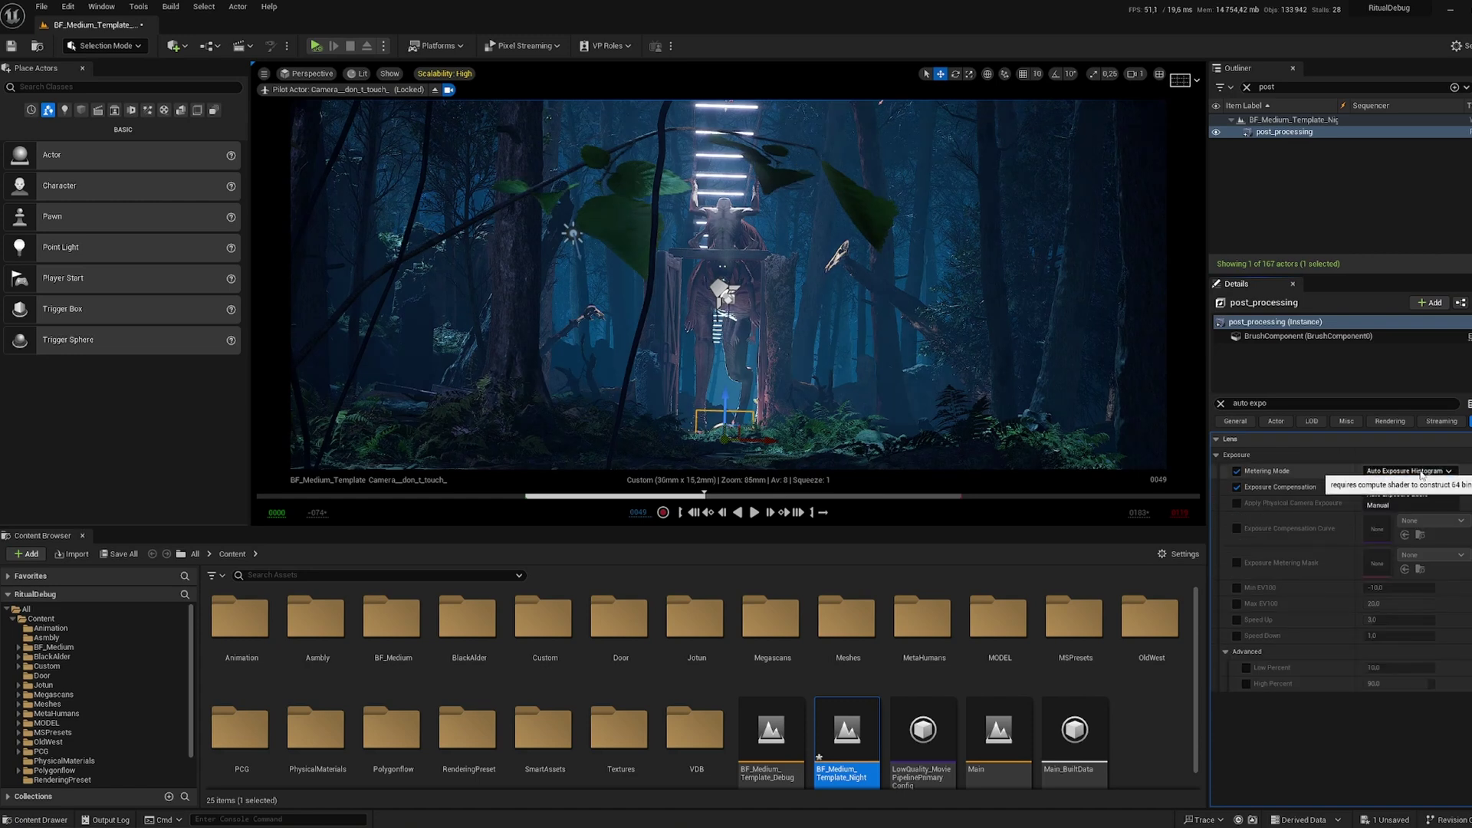
Step: Nudge exposure compensation up to brighten the creature close-up
drag(1375, 487, 1382, 486)
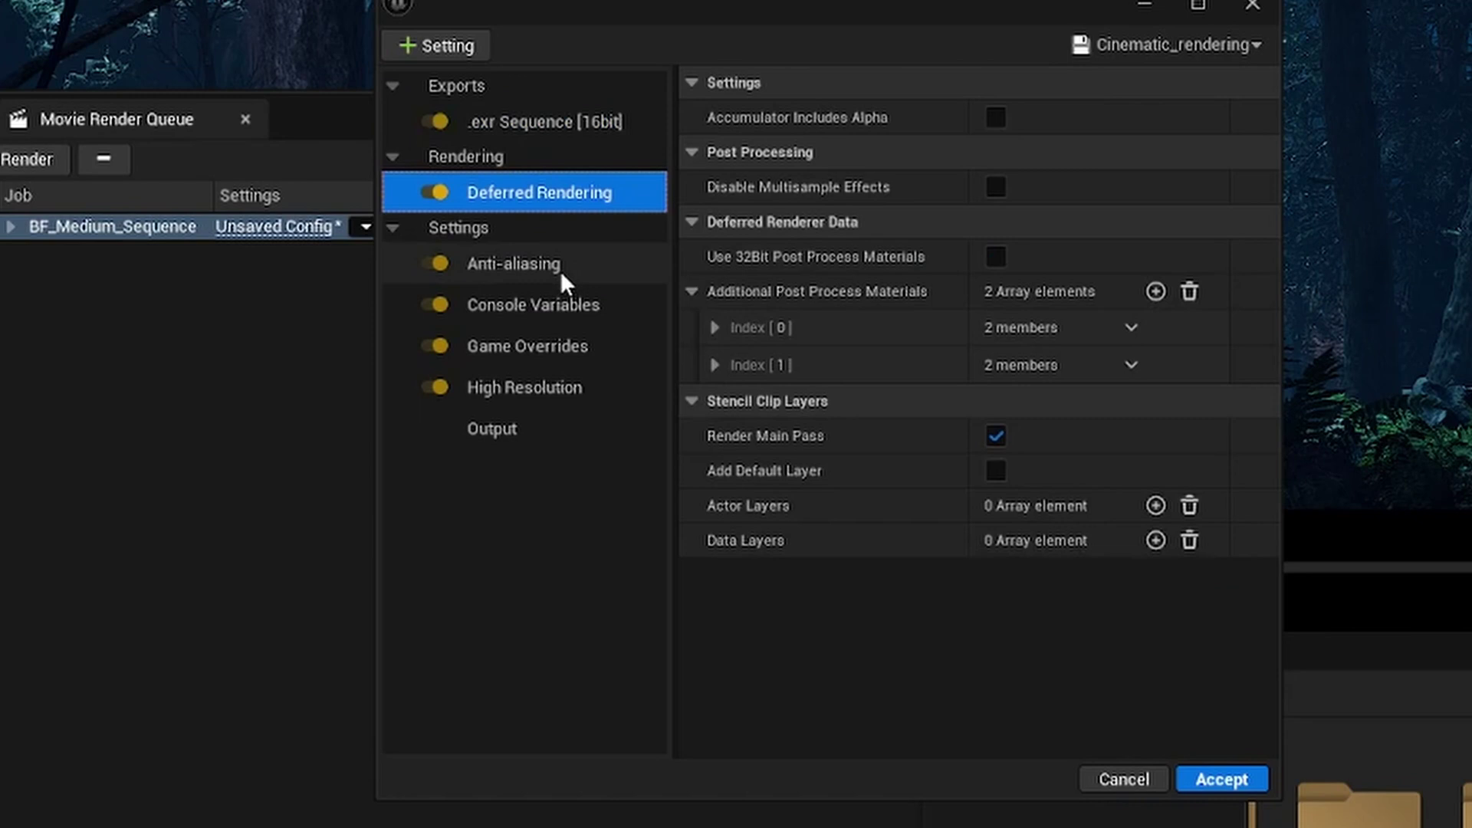
Step: Go through the Anti-aliasing, Console Variables, Game Overrides and High Resolution render settings
click(560, 270)
click(556, 302)
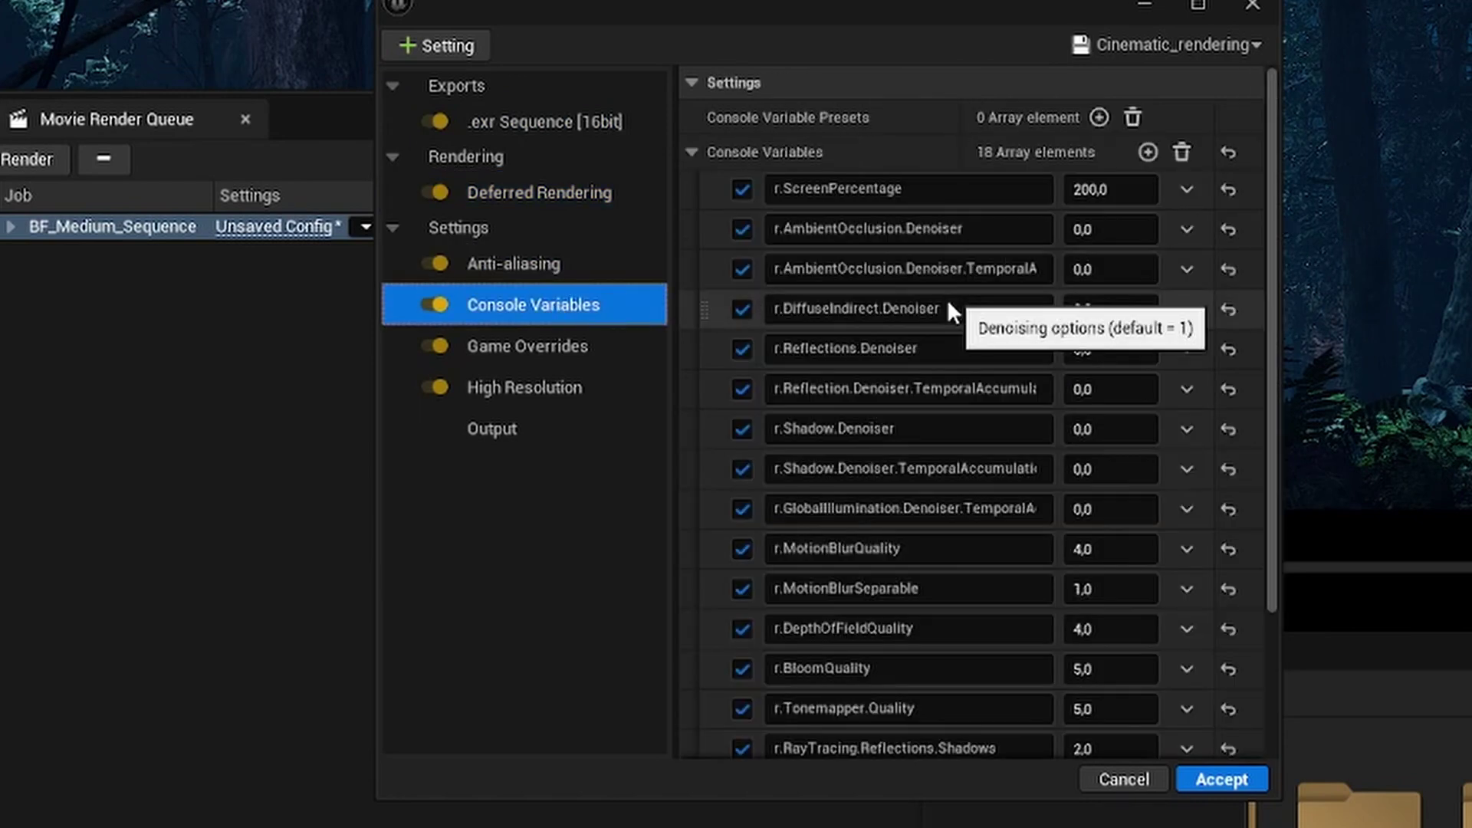
scroll(946, 308, down, 2)
scroll(953, 302, down, 1)
click(575, 348)
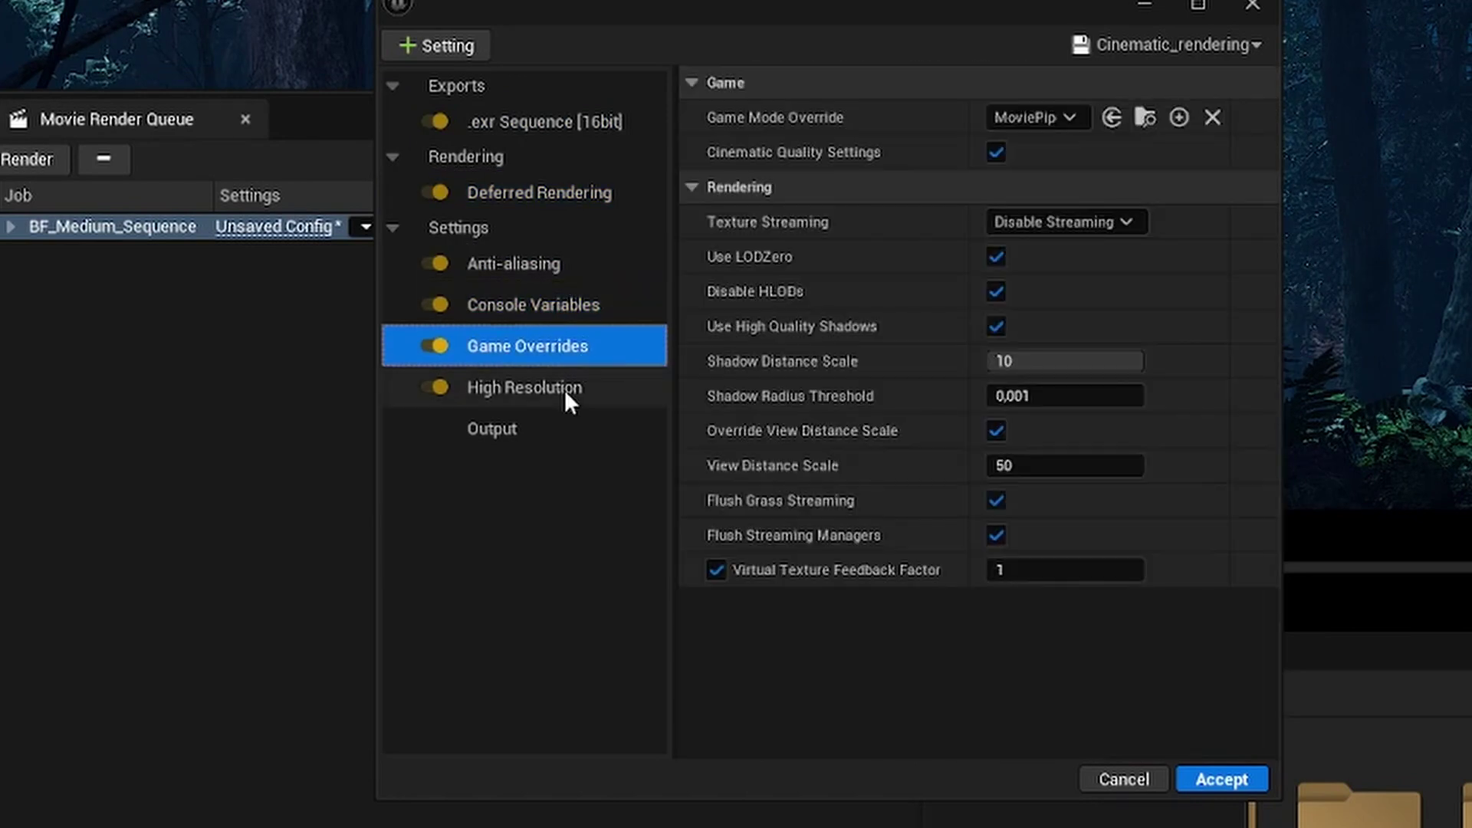
click(565, 390)
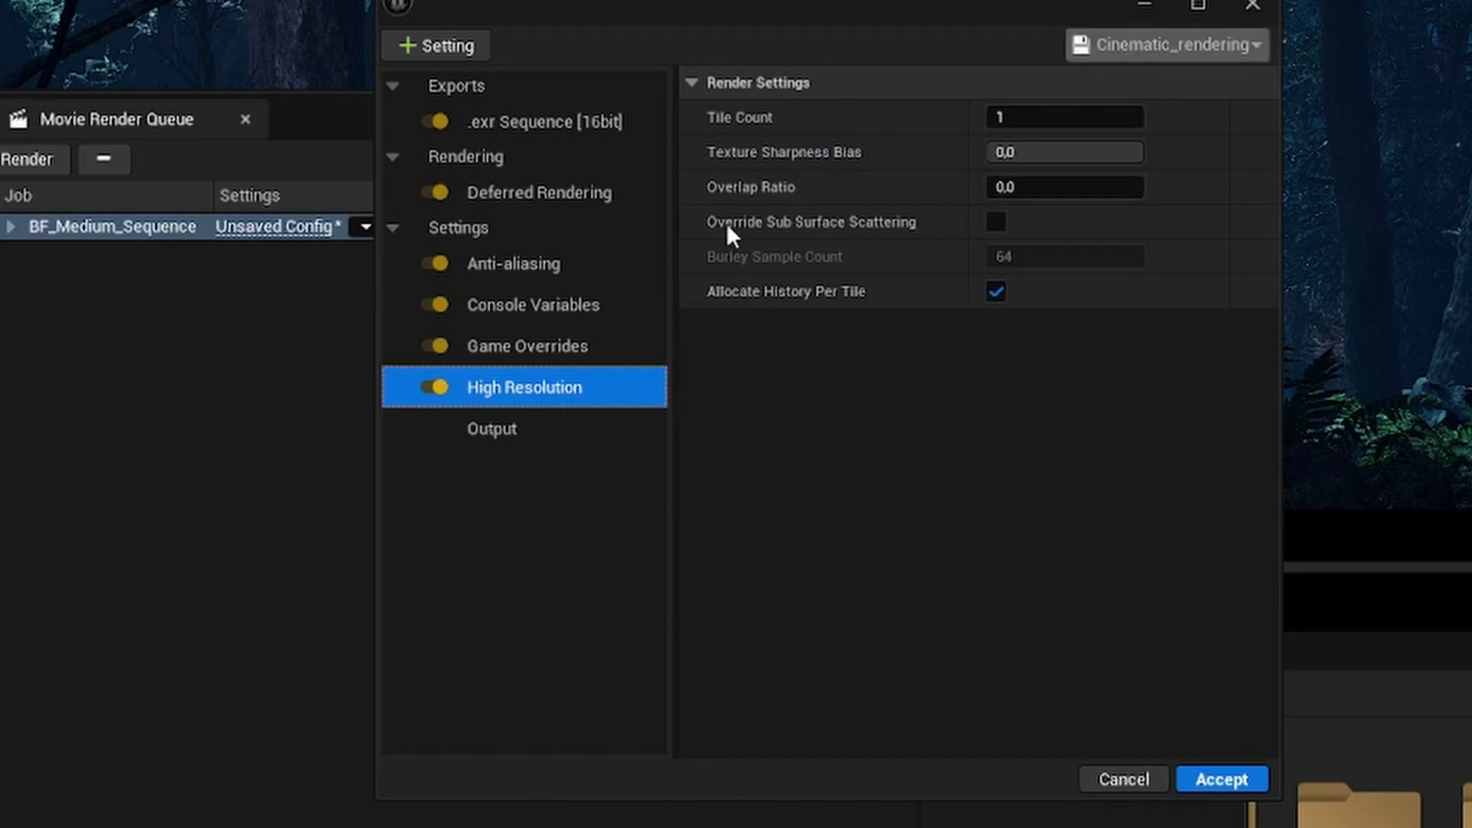